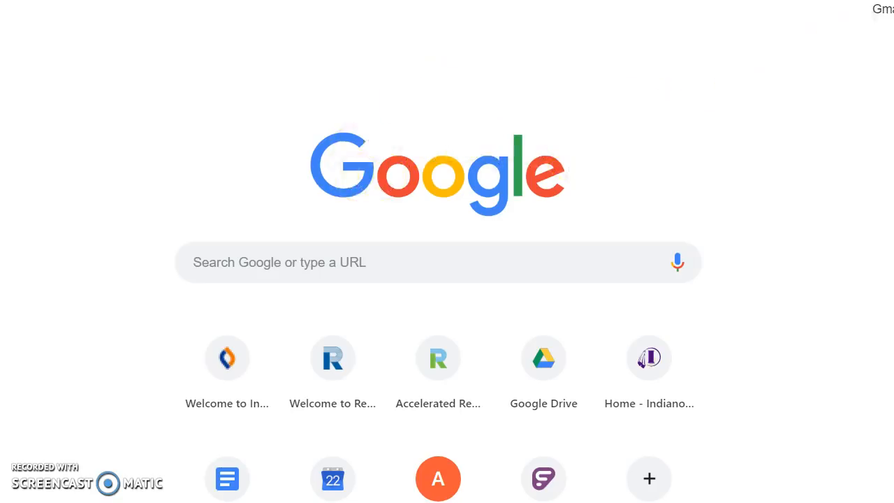
Create a blank document in Google Docs and enter the heading "Works Cited"
click(893, 9)
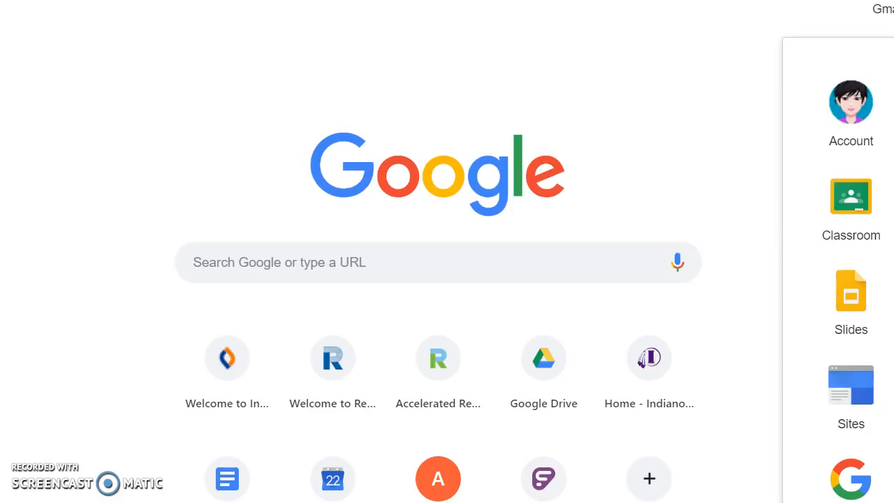
click(893, 10)
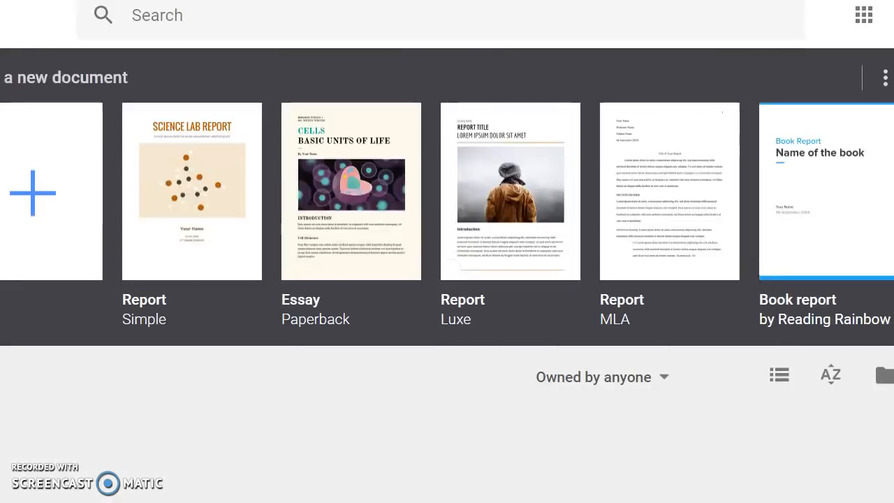
click(35, 185)
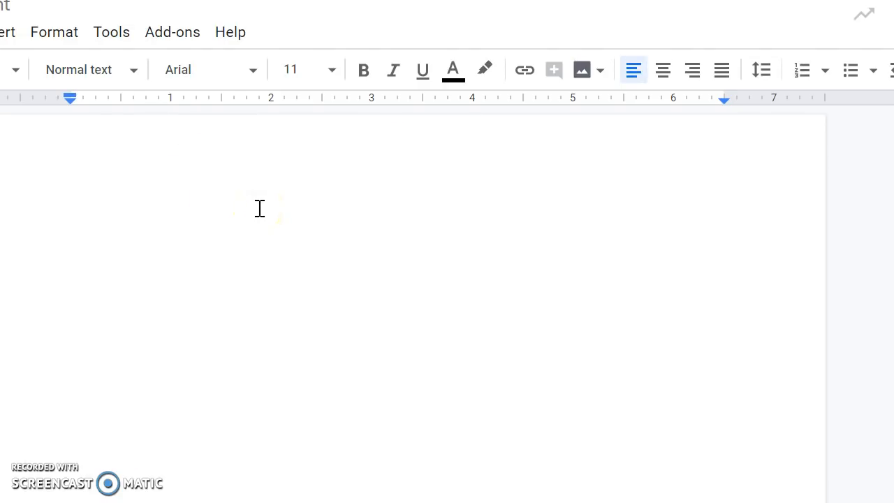
text(Works )
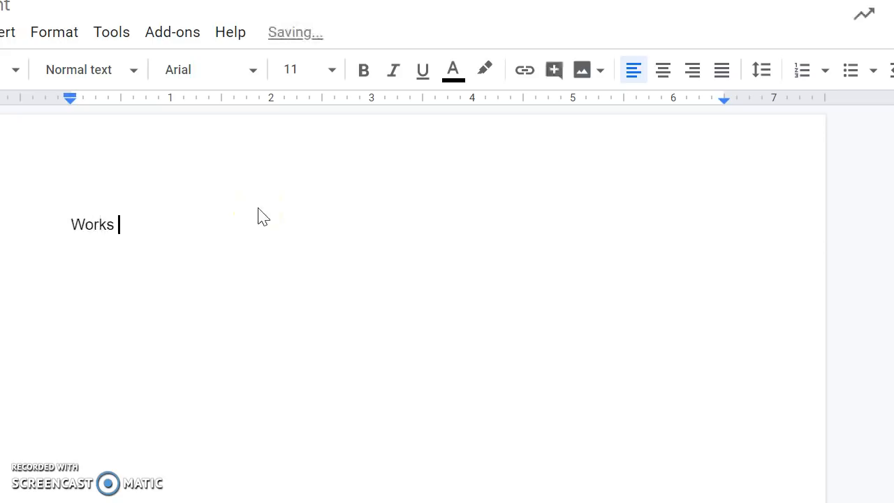
text(Cited)
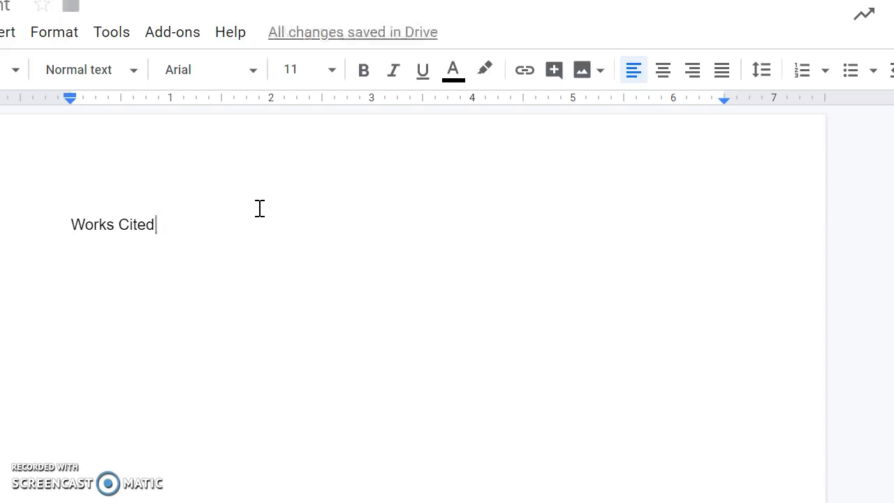
Change the font of the "Works Cited" heading to Times New Roman
drag(71, 225, 162, 236)
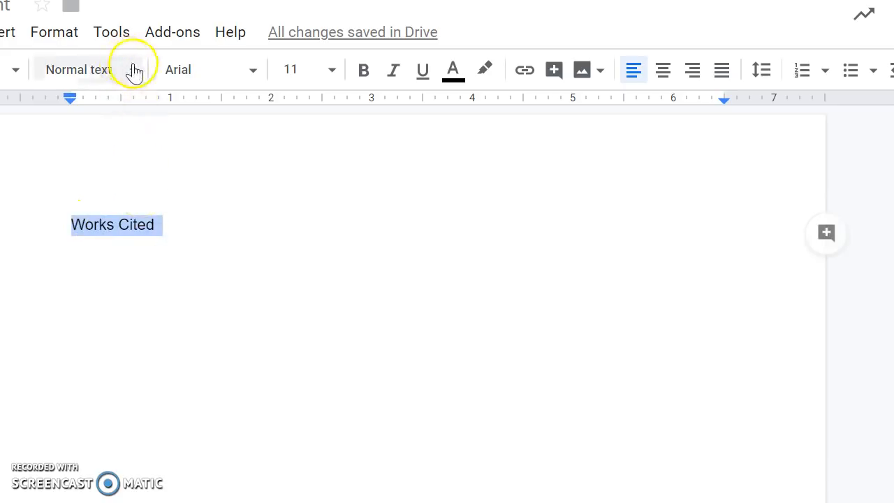
click(254, 73)
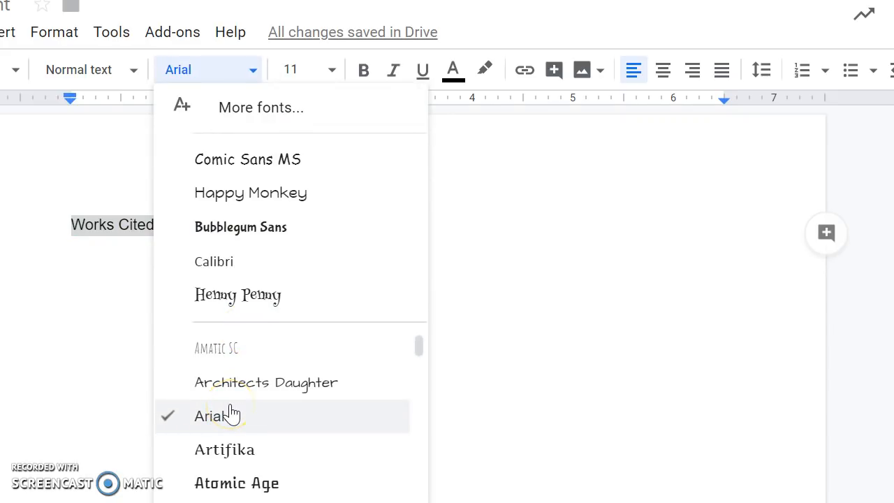
scroll(233, 413, down, 15)
scroll(233, 413, down, 10)
scroll(233, 414, up, 5)
scroll(232, 414, up, 5)
scroll(232, 413, down, 8)
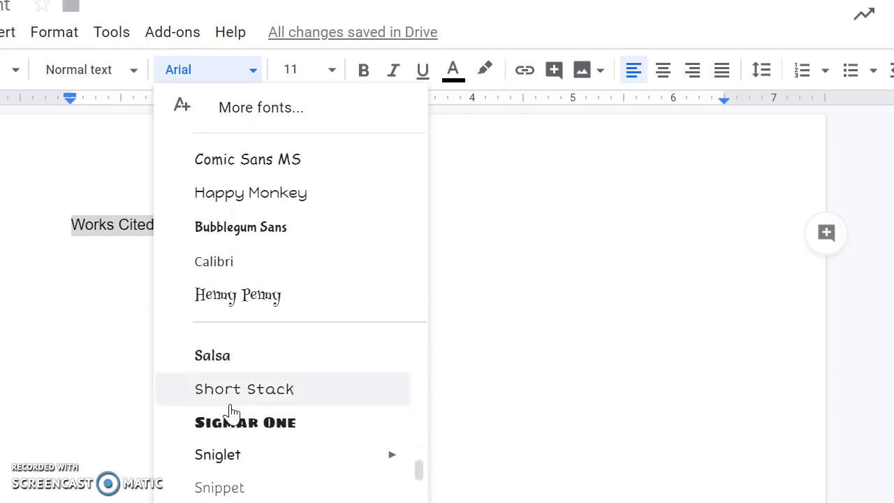
scroll(233, 413, down, 8)
scroll(232, 414, up, 3)
click(232, 412)
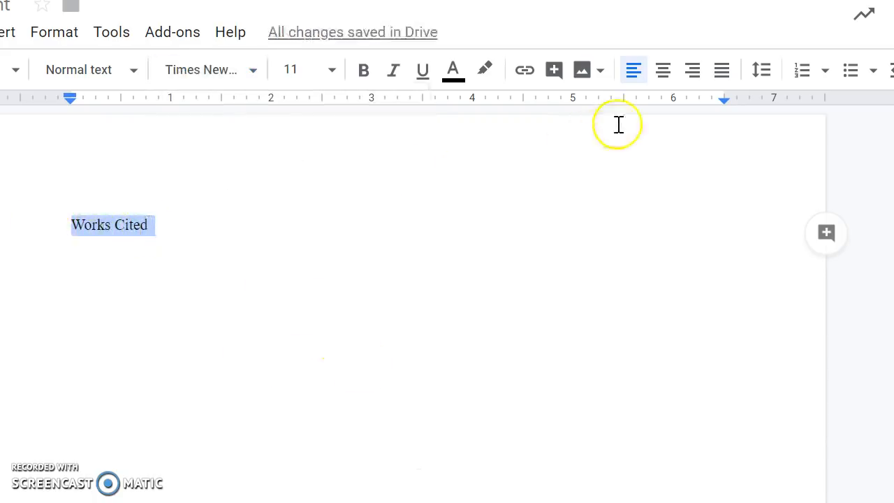
Center the "Works Cited" heading and add left-aligned blank lines beneath it
click(664, 72)
click(466, 225)
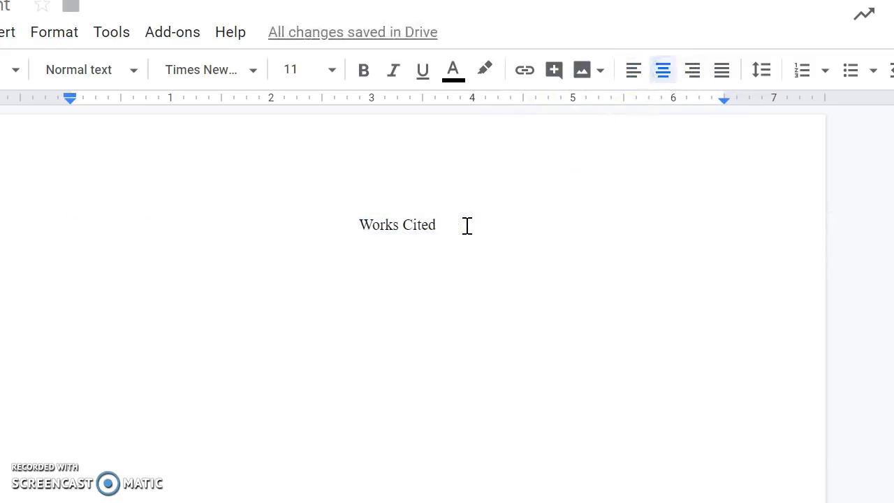
key(Return)
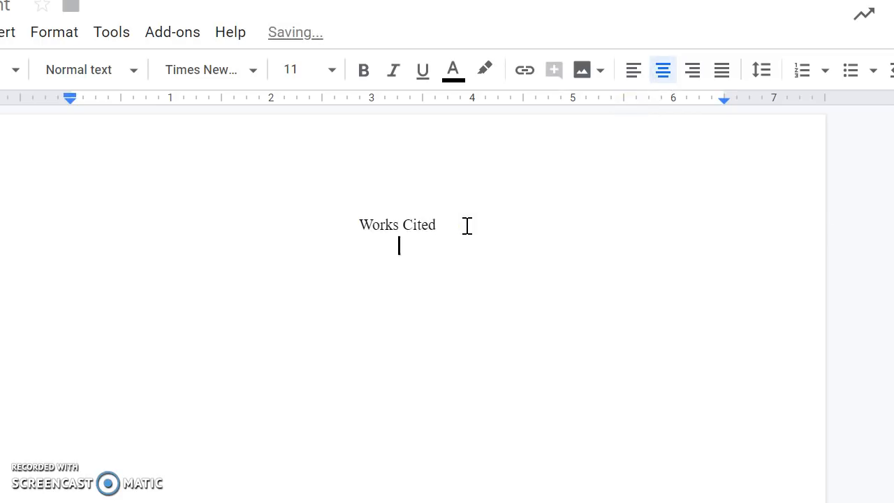
click(633, 79)
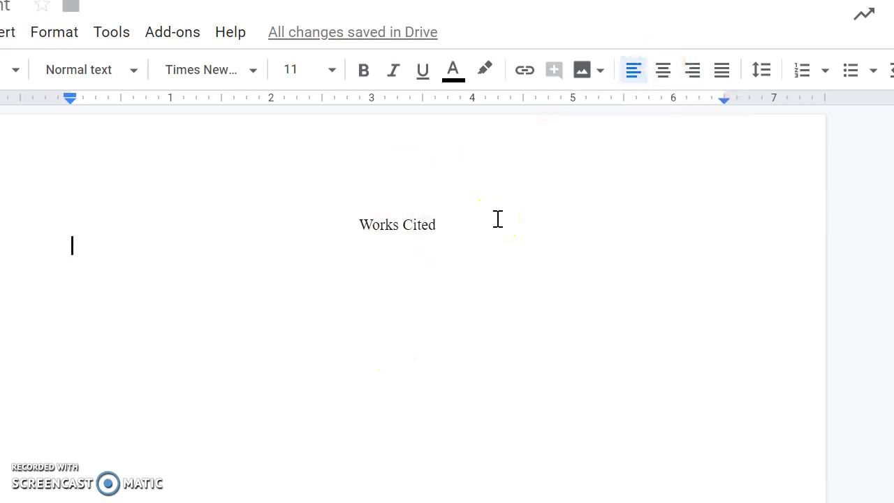
key(Return)
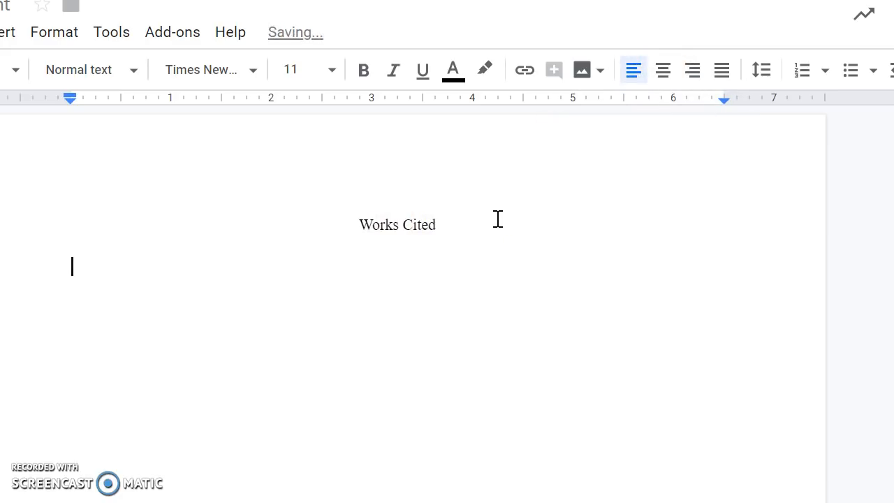
click(442, 247)
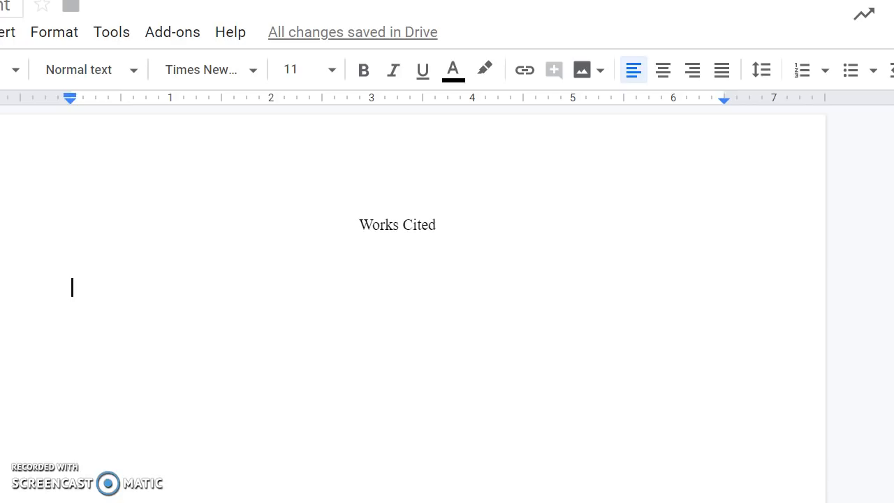
Rename the document with a title ending in "Cited G" and return to the blank line below the heading
click(4, 6)
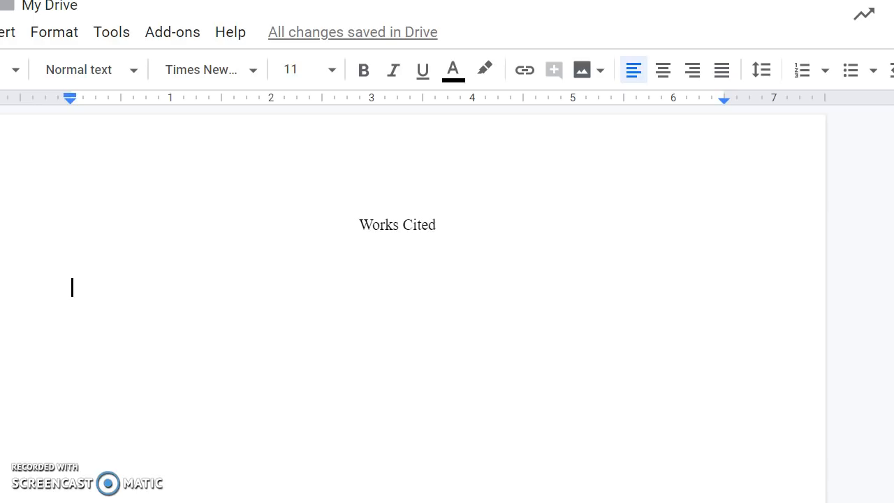
text(Cited)
text( G)
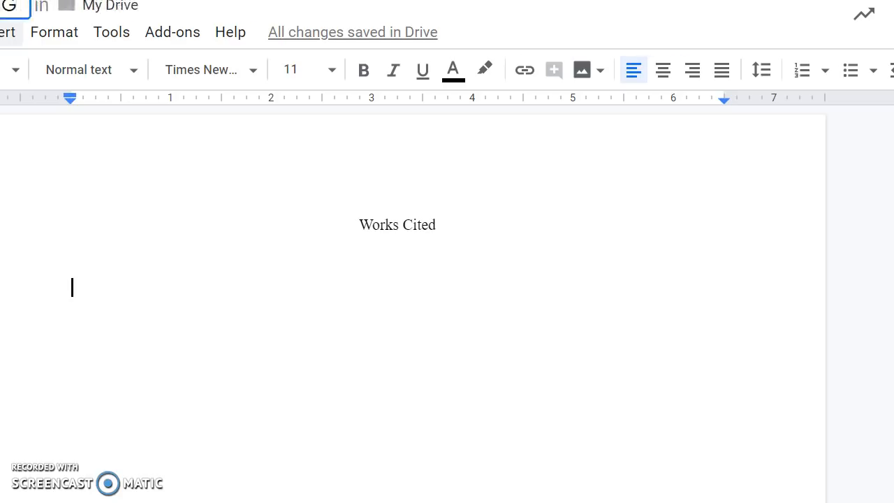
click(480, 266)
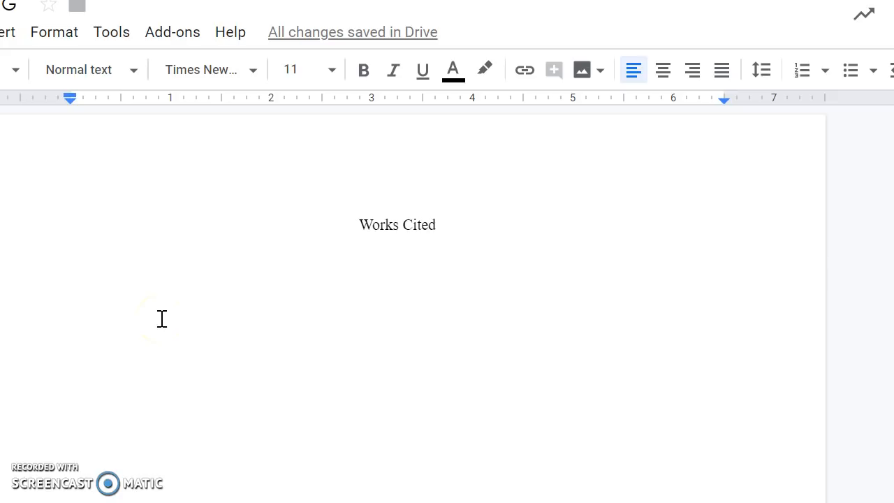
Enter the book author's name, last name first, followed by the title "Read About Jackie Robinson." below the heading
text(F)
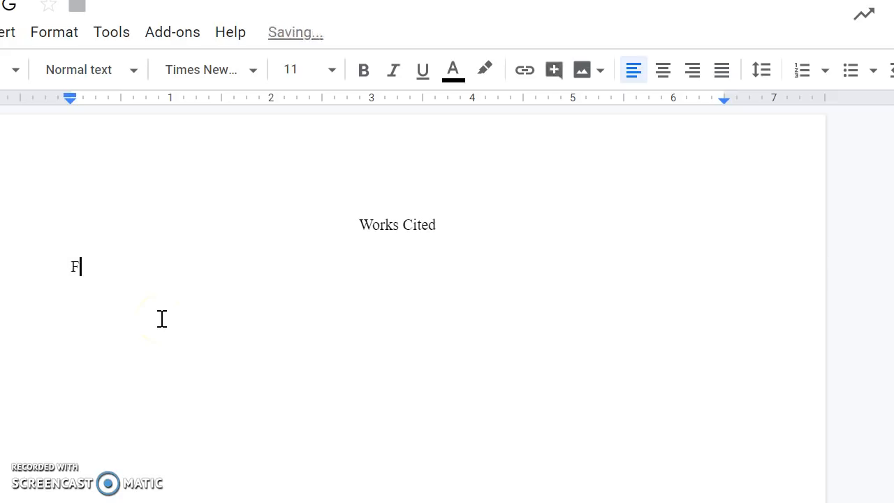
text(einstein, Ste)
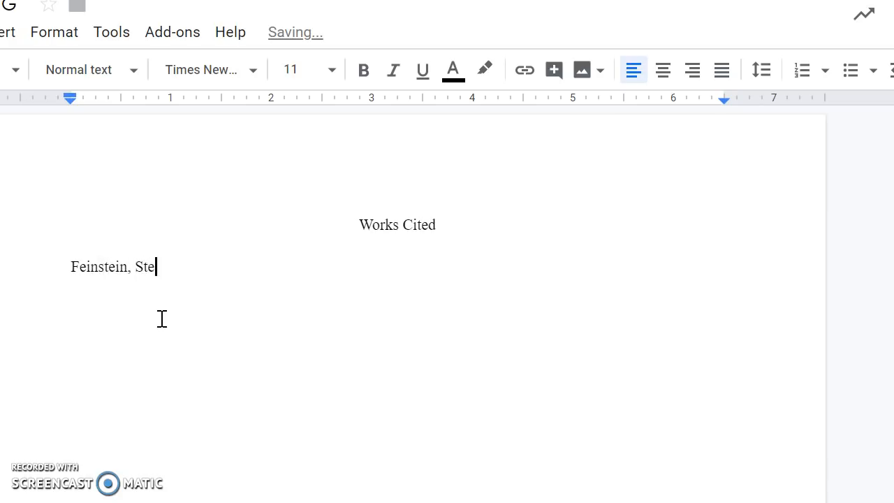
text(php)
key(BackSpace)
key(BackSpace)
text(hen. Read )
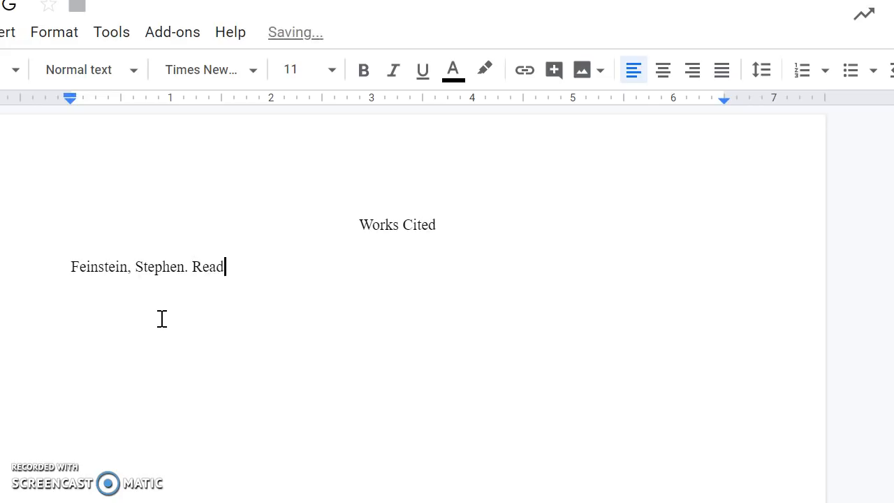
text(About Jackike)
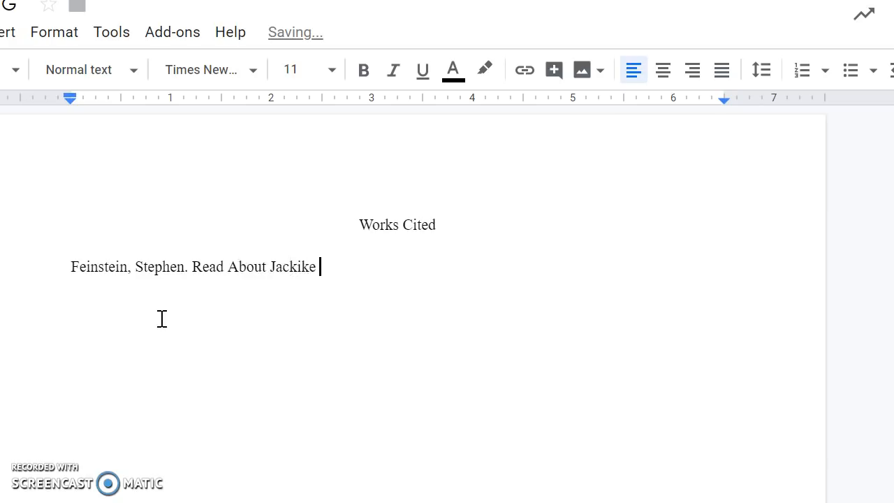
key(BackSpace)
key(BackSpace)
text(e Robinson)
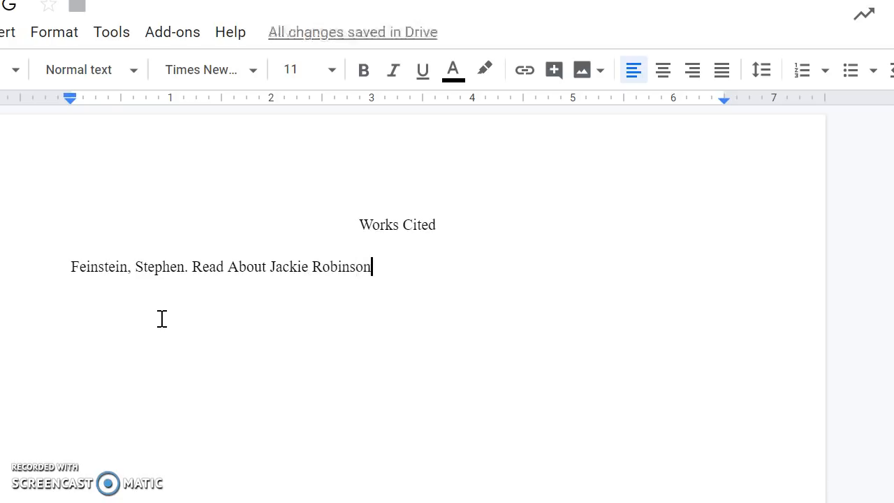
text(.)
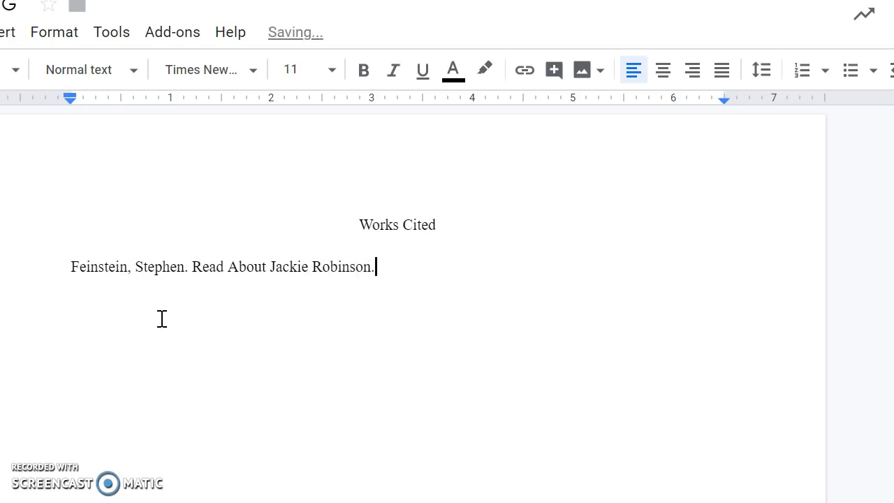
Italicize the book title "Read About Jackie Robinson" in the citation, leaving out its period
click(193, 266)
drag(195, 266, 370, 266)
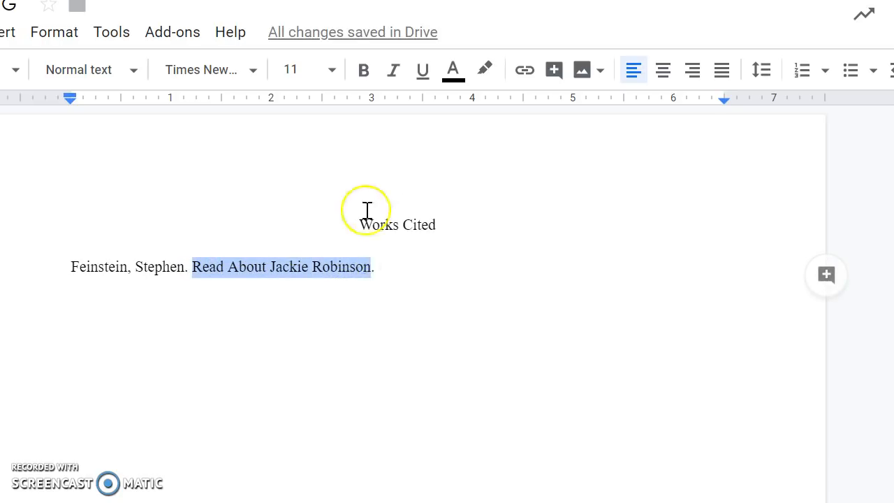
click(396, 71)
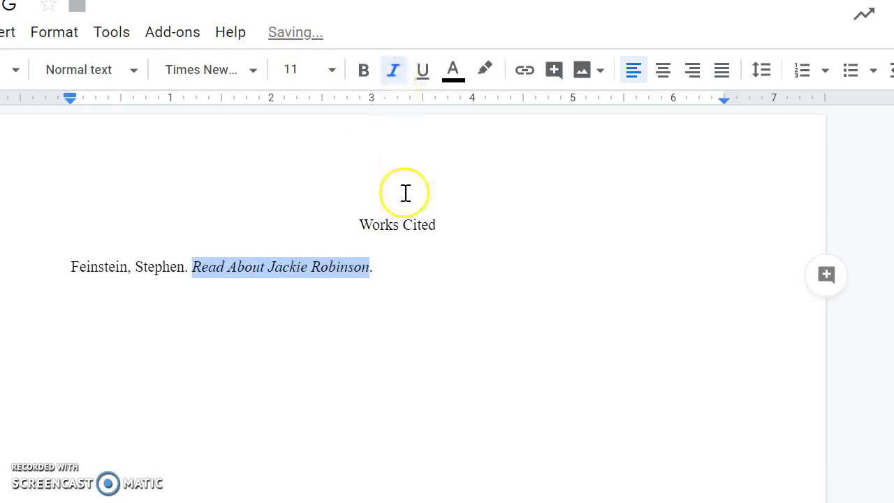
Complete the citation with the publisher and year "Enslow, 2005." and start a new line after it
double_click(384, 269)
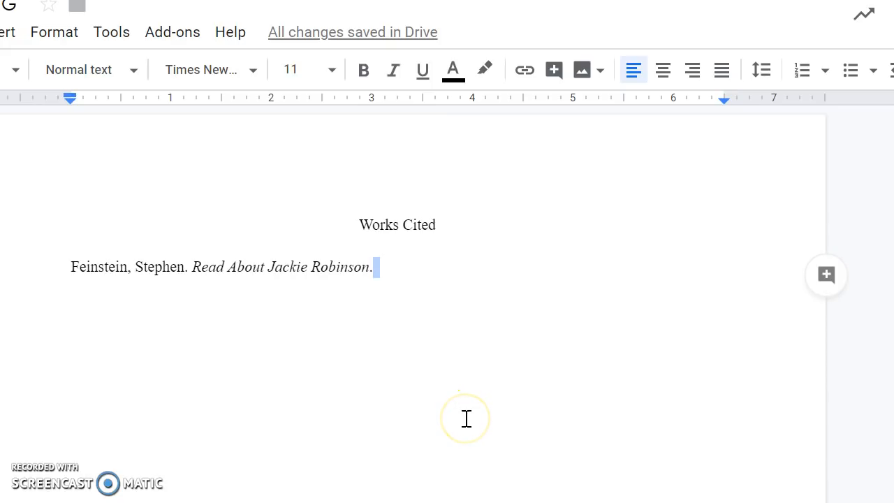
text(En)
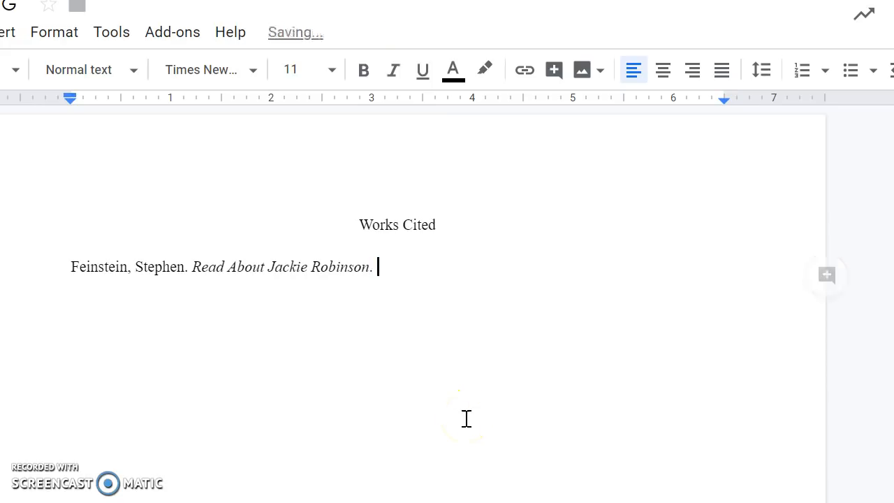
text(slow, 2005.)
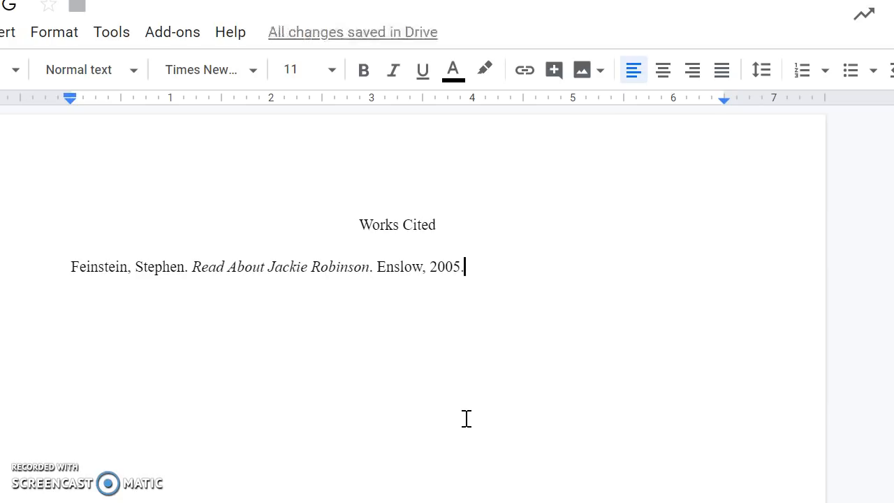
key(Return)
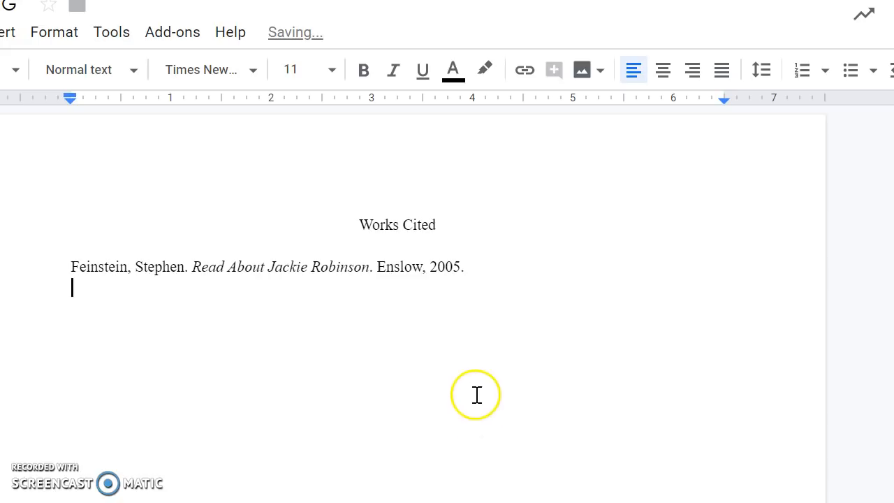
Set the line spacing of the book citation to double
click(467, 266)
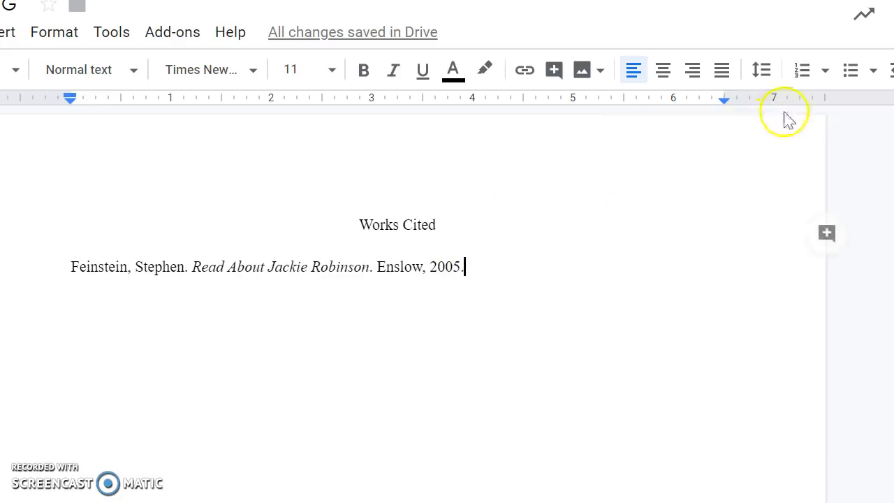
click(766, 74)
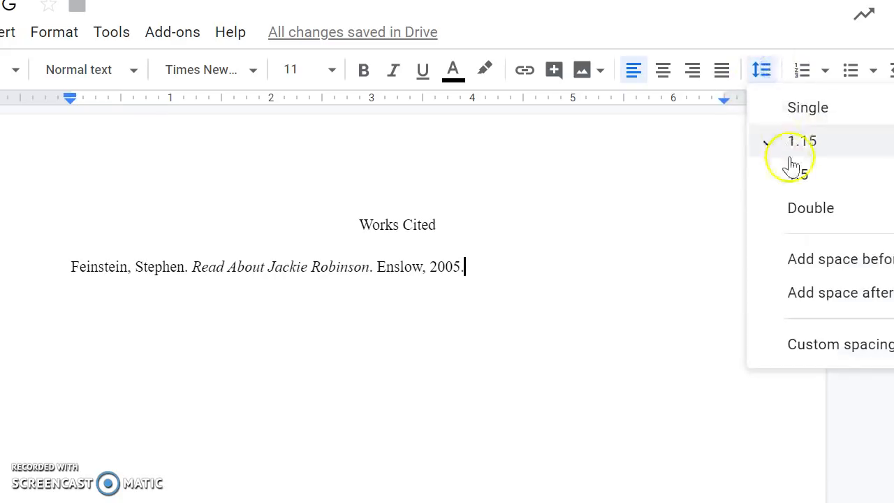
click(800, 210)
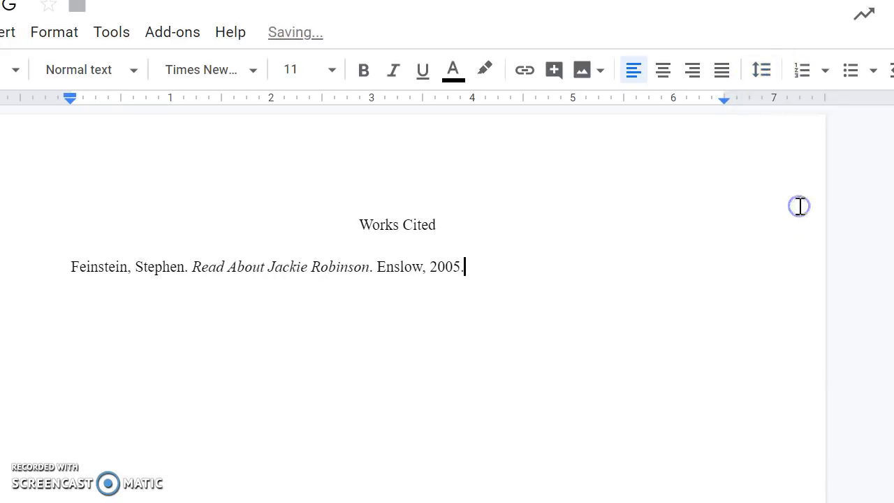
click(761, 73)
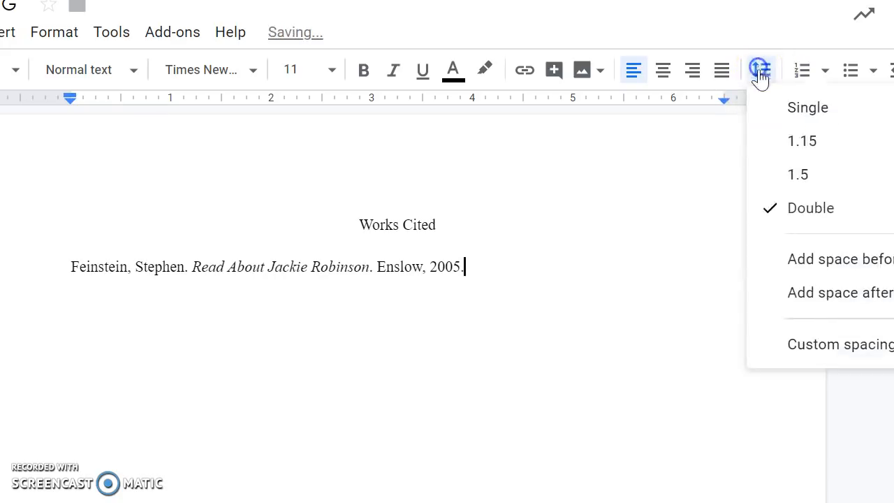
click(797, 210)
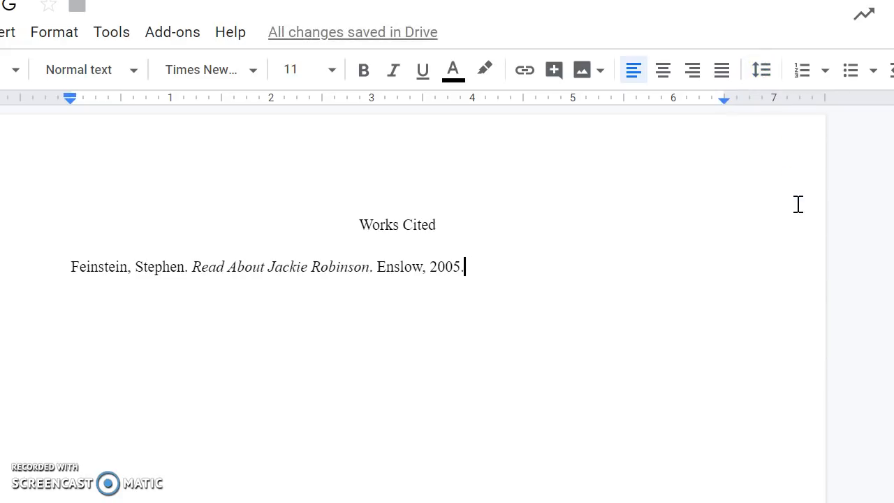
double_click(514, 271)
click(496, 269)
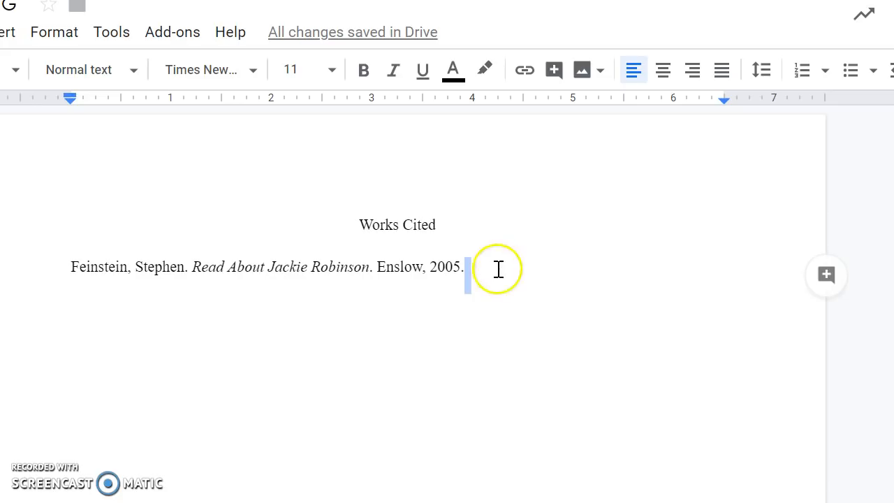
Switch to the school library eCatalog in the browser and open the Wilder Elementary School catalog
key(Return)
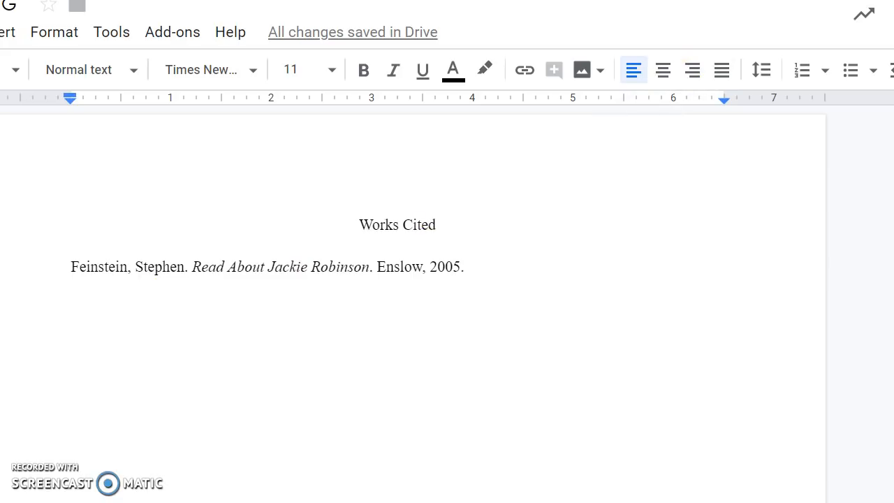
key(ctrl+Tab)
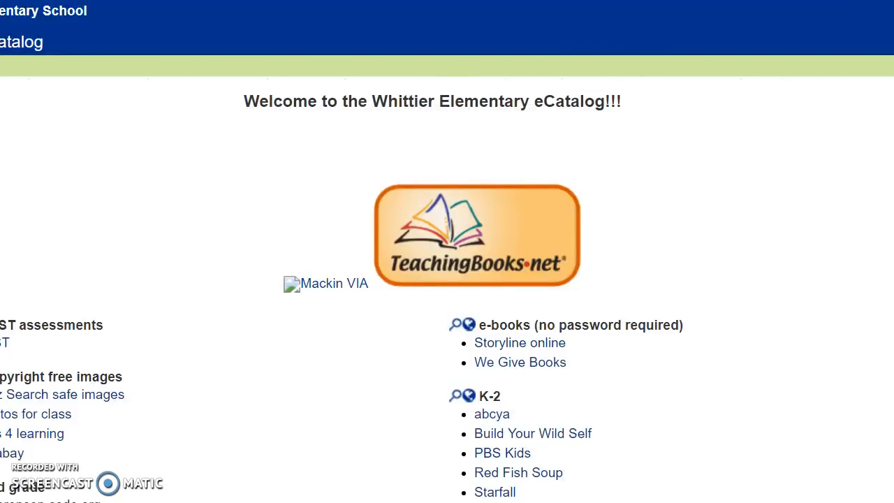
scroll(203, 389, down, 6)
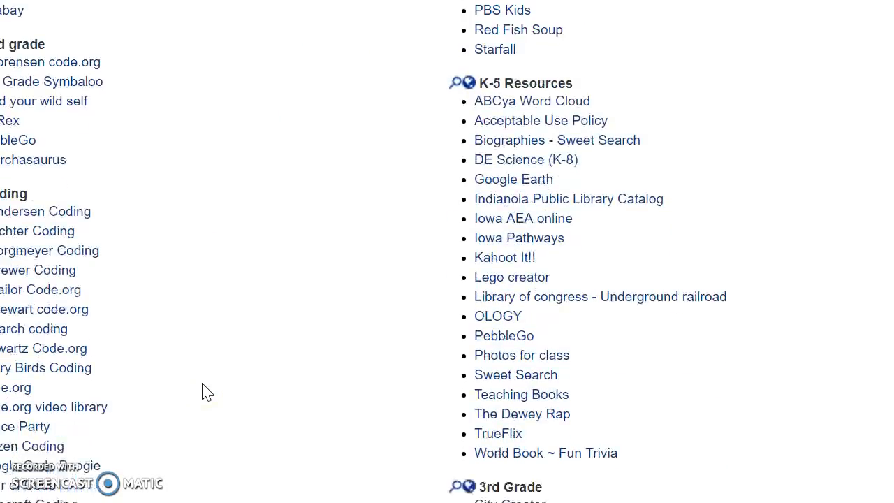
scroll(208, 392, down, 2)
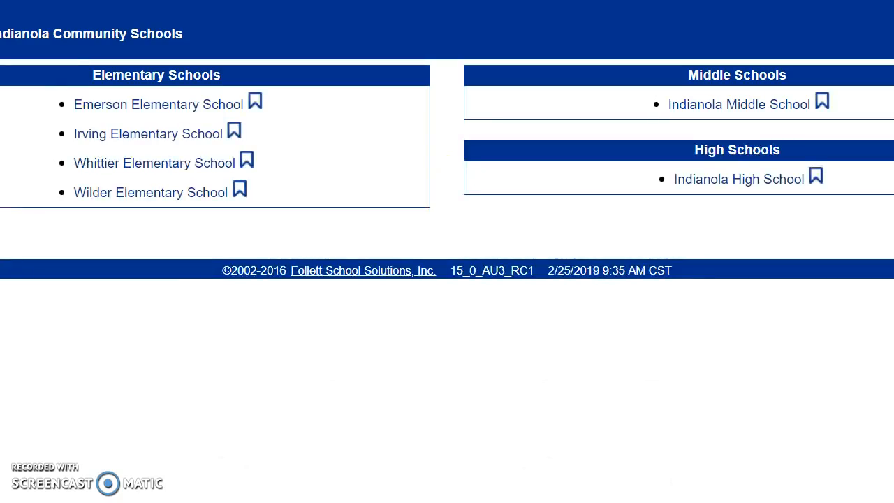
click(123, 196)
Open the Iowa AEA online resources from the catalog links and go to Britannica School
scroll(129, 205, down, 6)
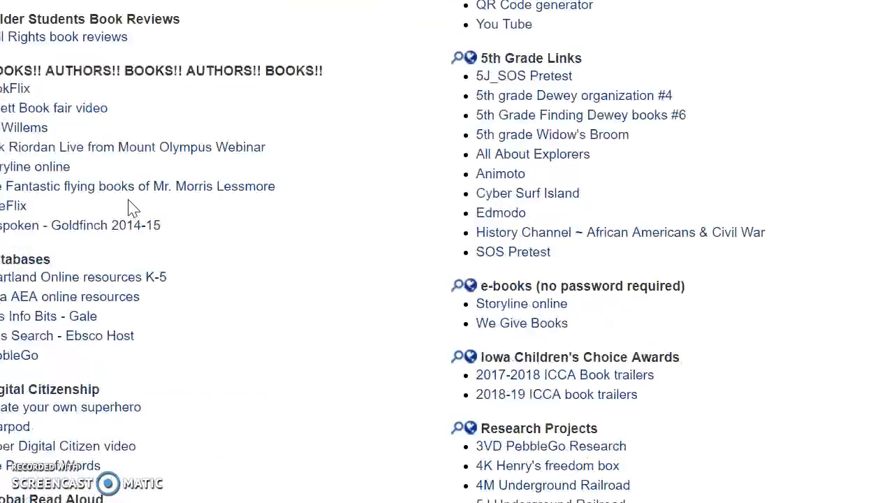
click(78, 209)
scroll(165, 234, down, 4)
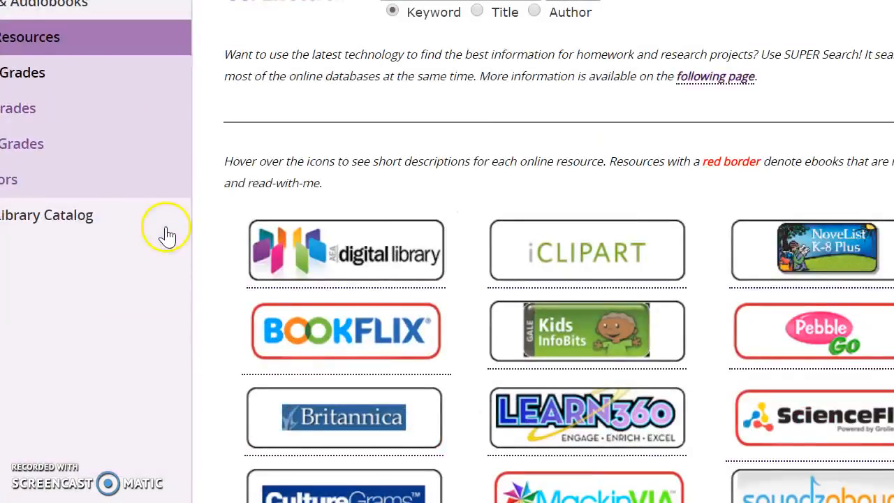
click(320, 426)
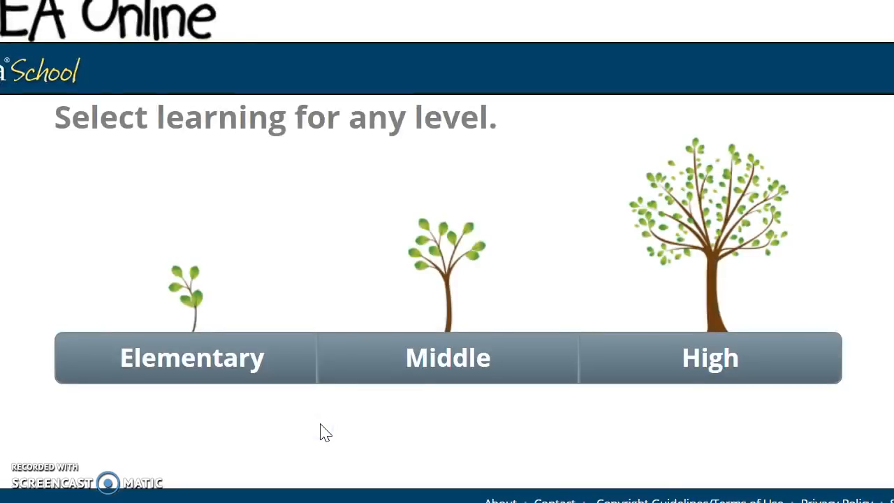
Search the Elementary level of Britannica School for "Jackie Robinson"
scroll(321, 433, down, 2)
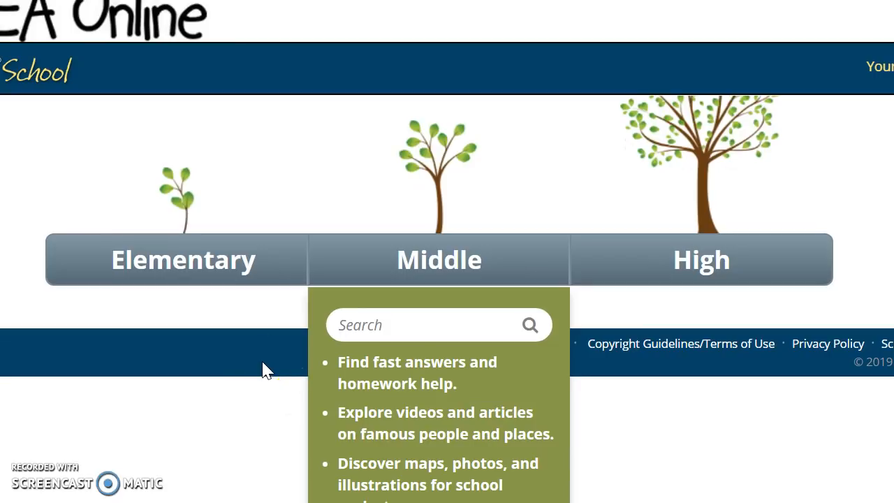
mouse_move(82, 246)
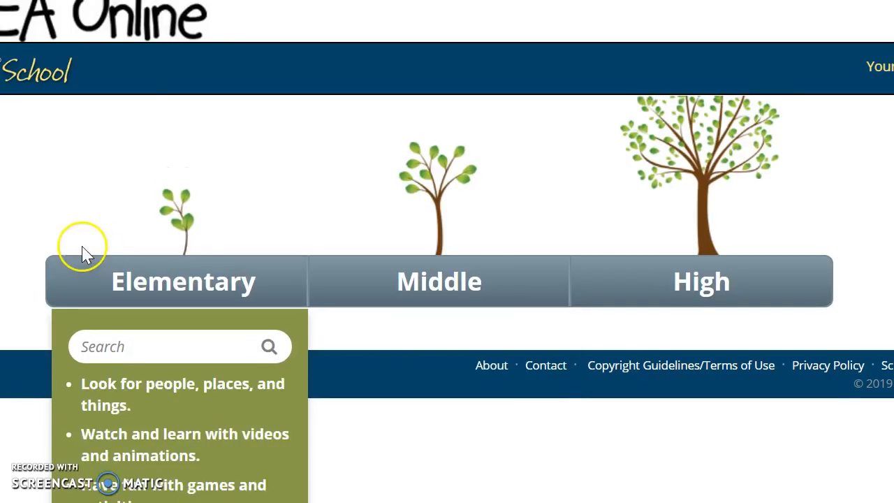
click(169, 344)
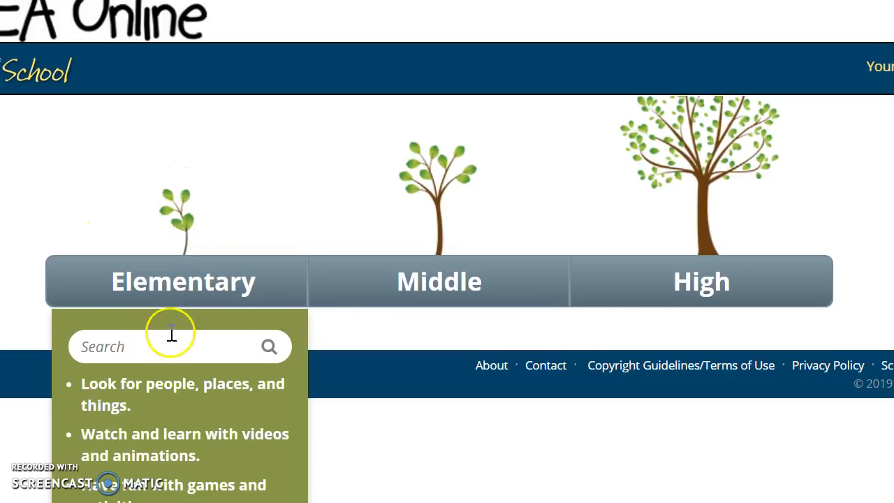
text(Jackie Ro)
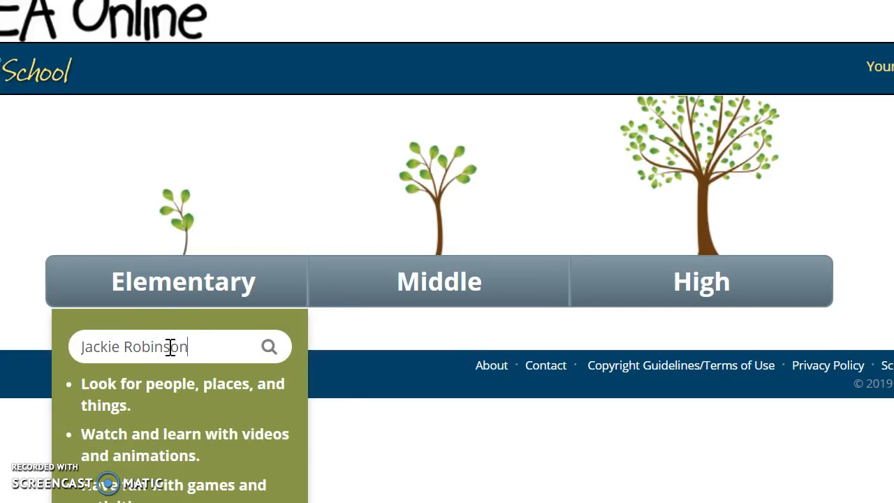
text(binson)
key(Return)
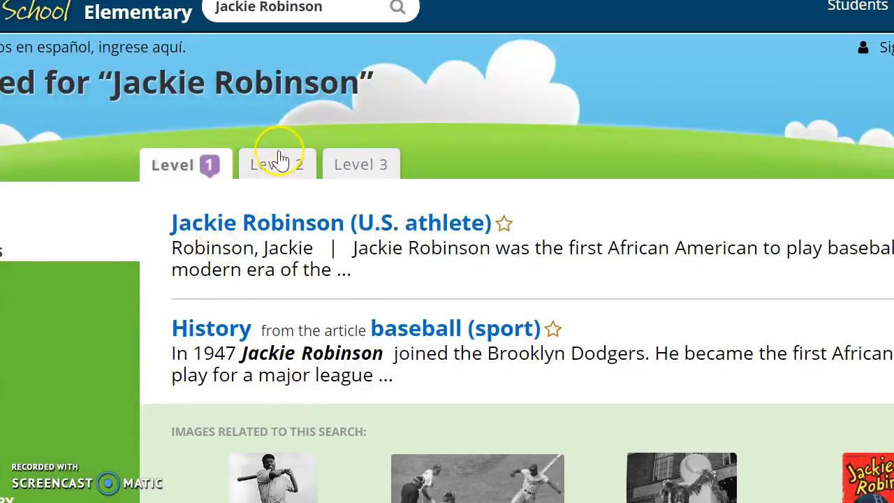
Show the Level 2 results and open the Jackie Robinson baseball player article, accepting the move to the more advanced level
click(285, 174)
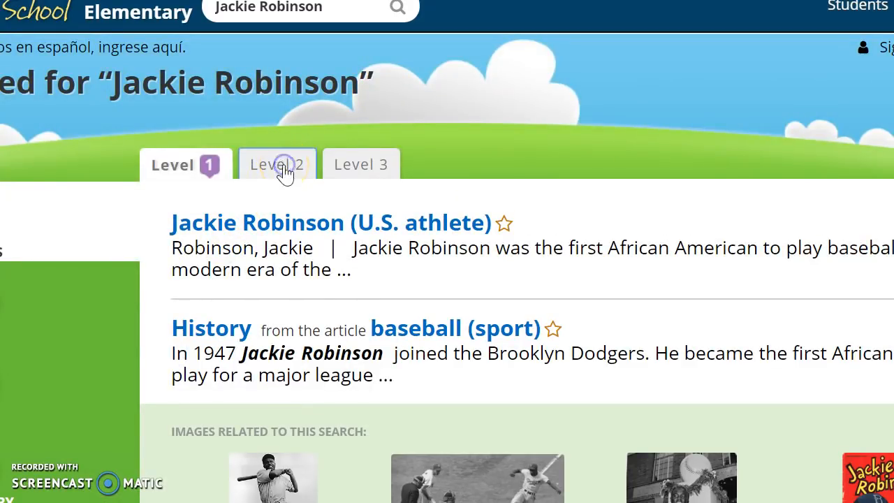
click(248, 232)
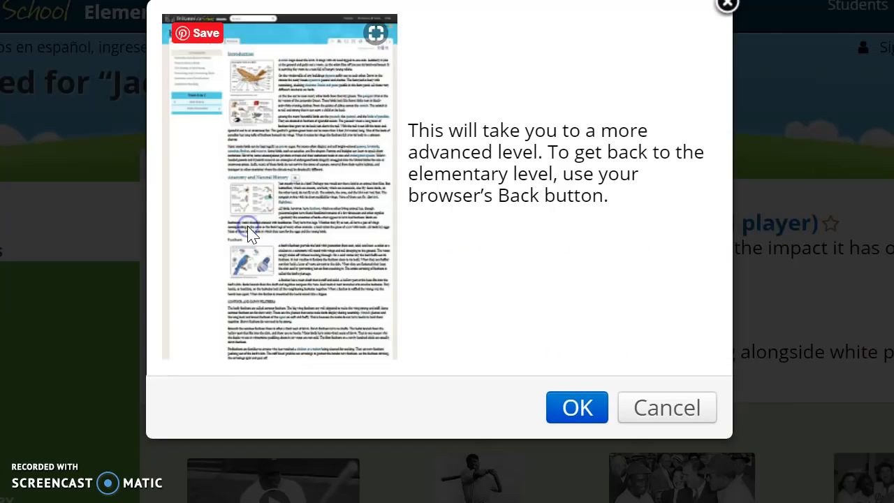
click(567, 412)
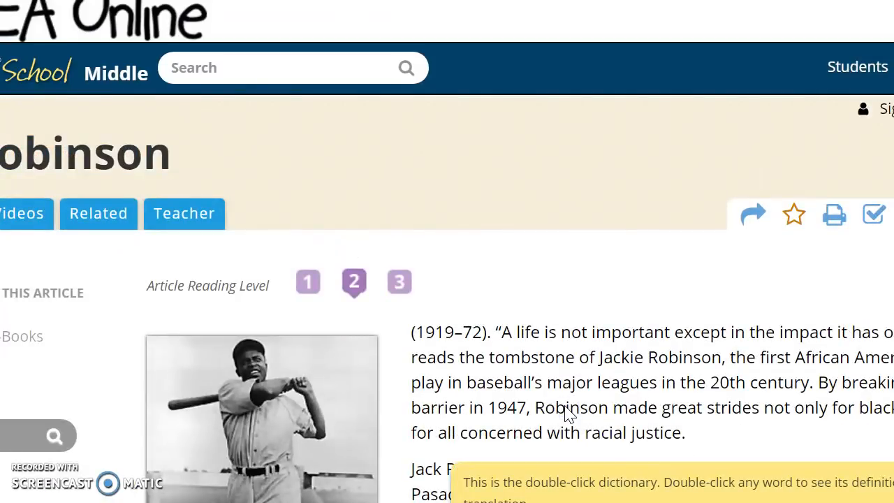
Display the article's citation in MLA style and copy the full citation text
click(874, 216)
scroll(876, 219, down, 2)
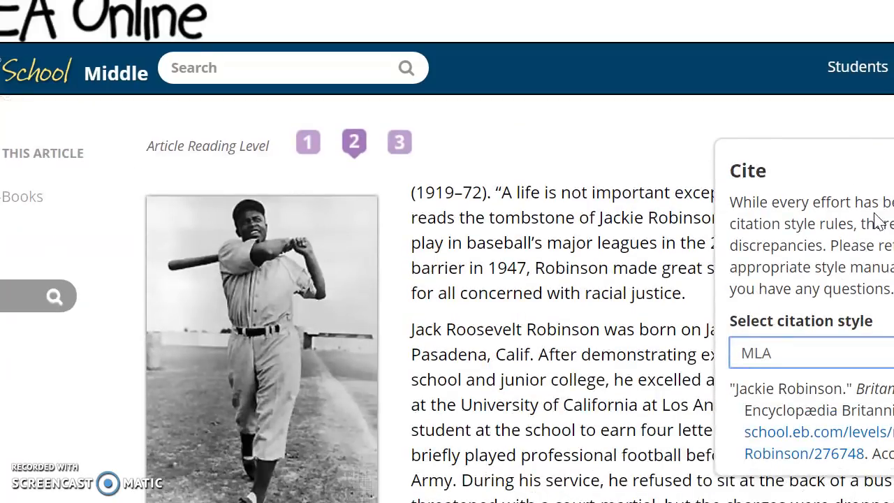
scroll(879, 220, down, 2)
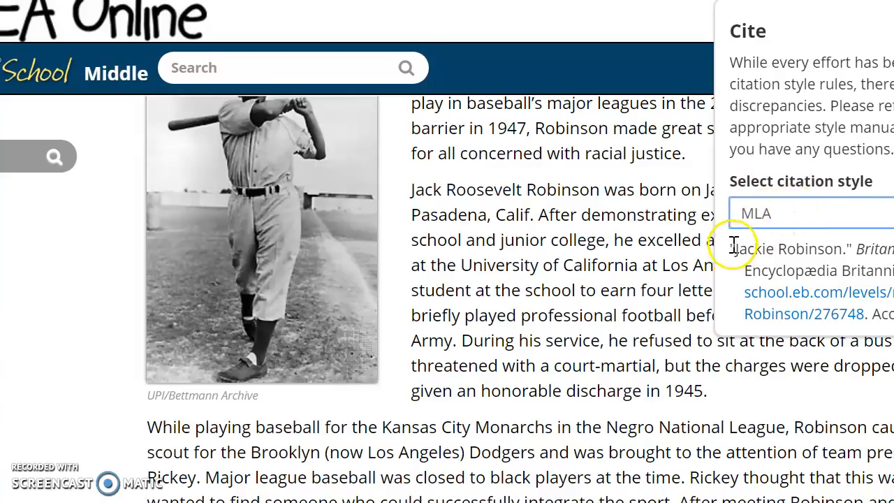
drag(730, 247, 887, 316)
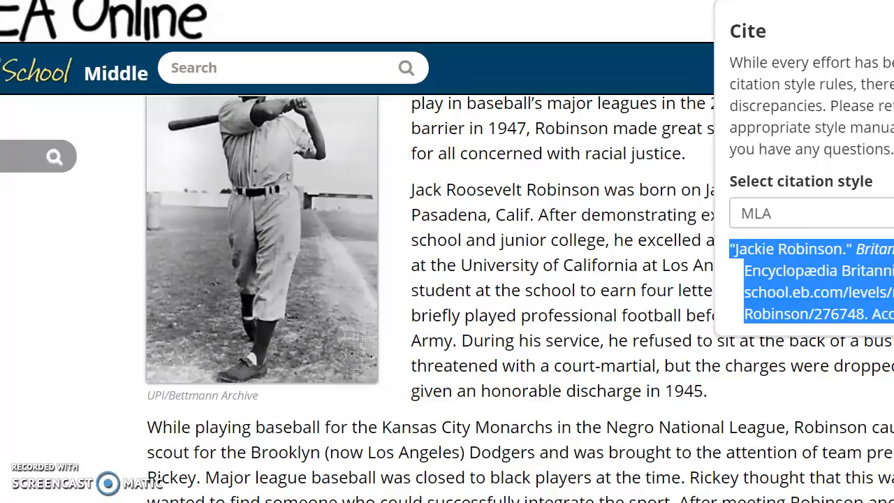
right_click(820, 271)
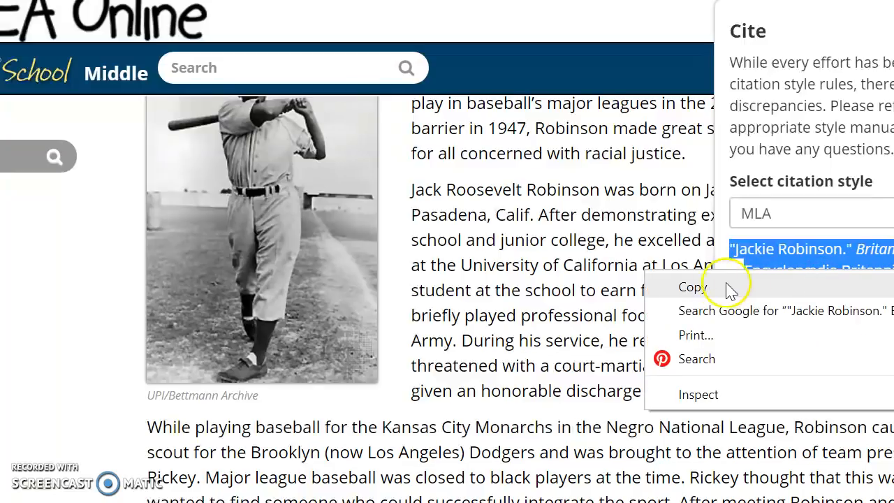
click(701, 288)
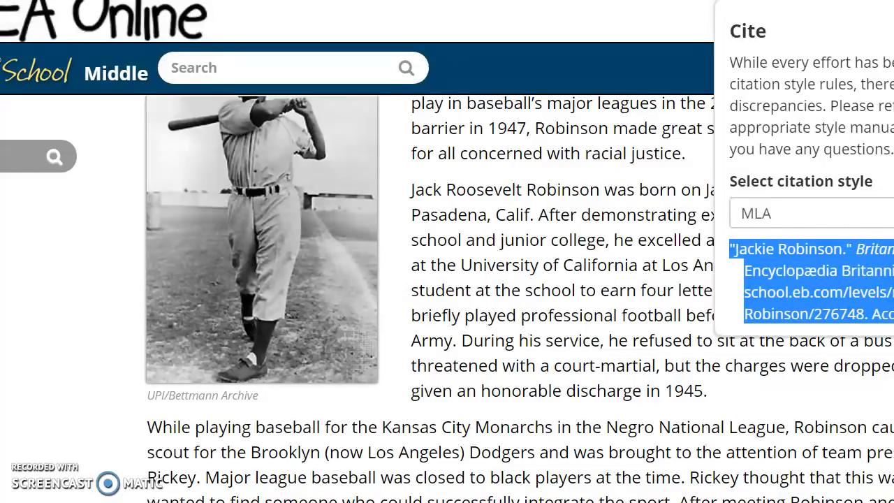
Close the citation box, switch to the Works Cited document and paste the copied citation below the book citation
key(Escape)
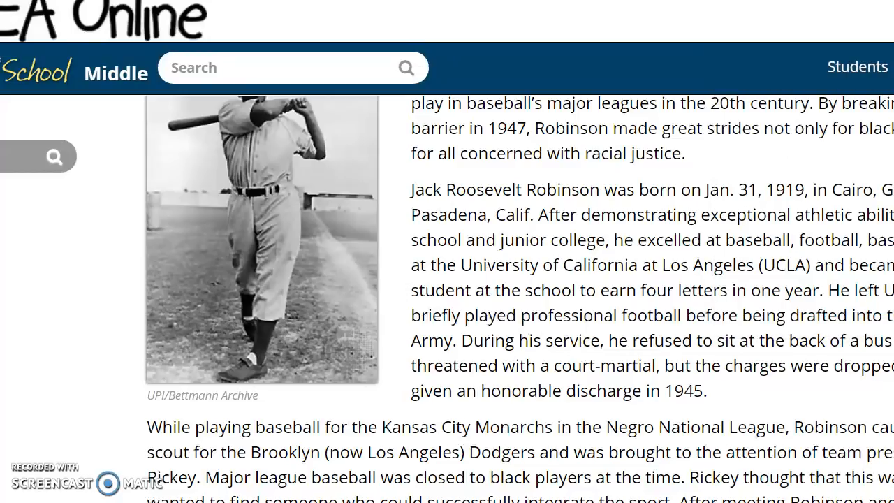
key(ctrl+Tab)
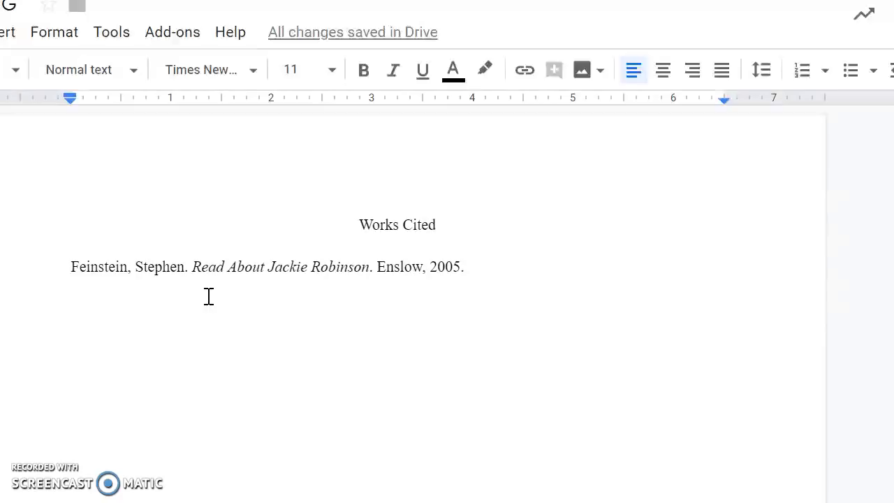
key(ctrl+v)
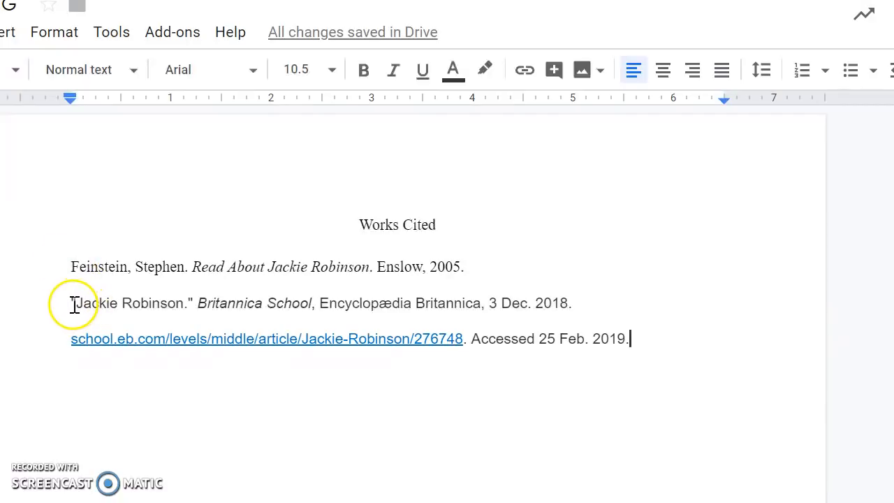
click(70, 340)
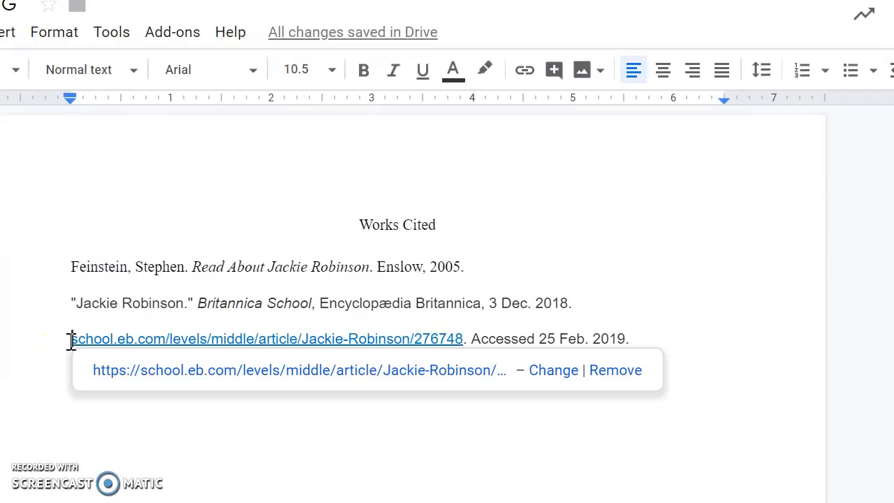
key(Up)
key(Tab)
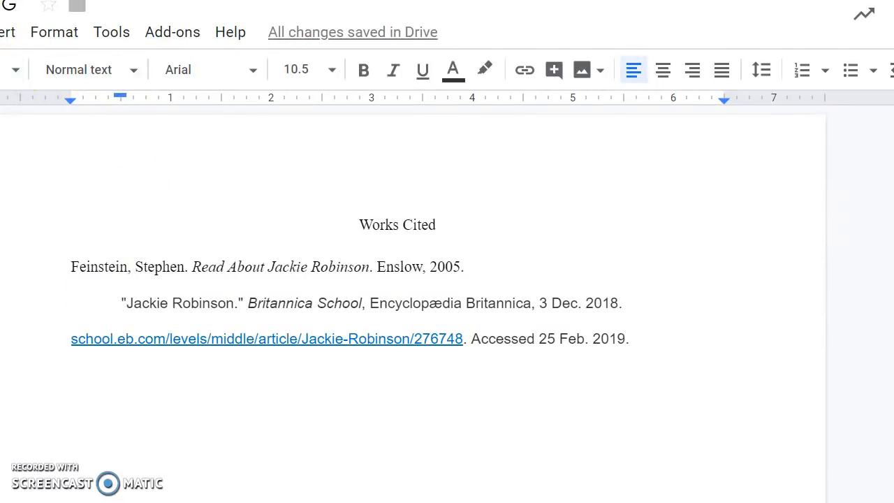
key(BackSpace)
key(Down)
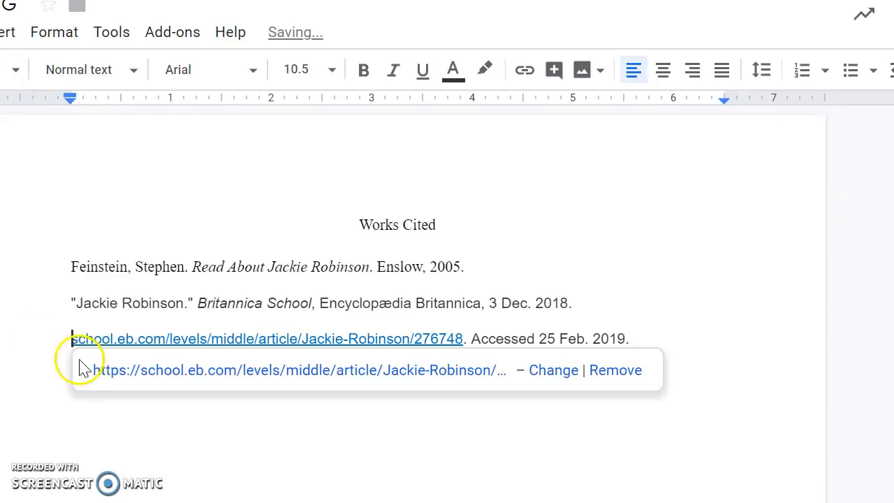
Add a left tab-stop at the half-inch mark of the ruler for the web address line of the Britannica citation
click(66, 341)
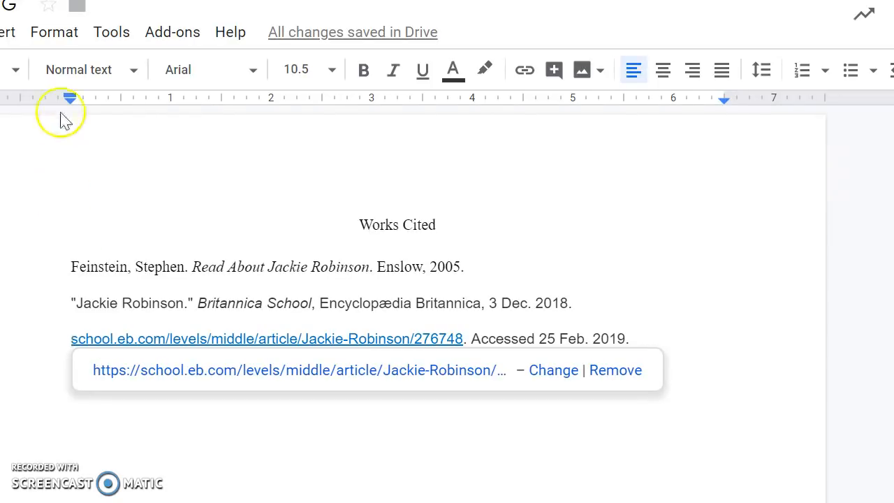
click(120, 97)
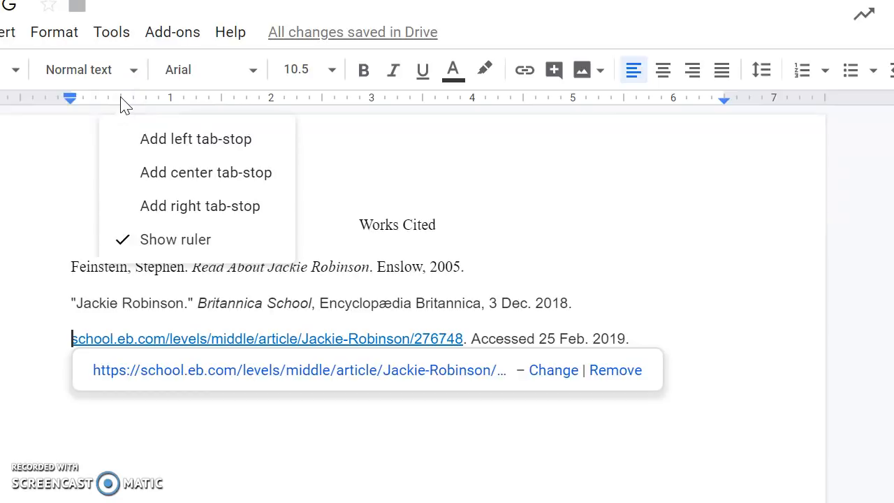
click(133, 144)
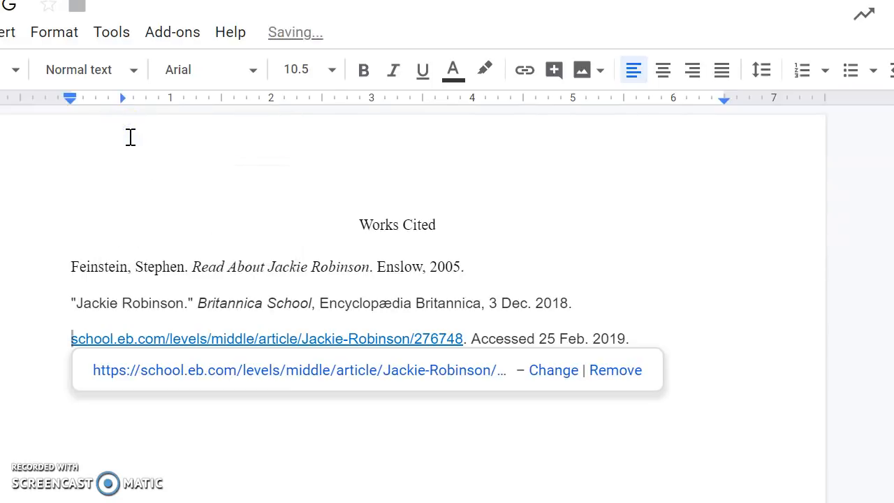
Indent the web address line of the Britannica citation by one tab
key(Tab)
click(70, 338)
click(590, 302)
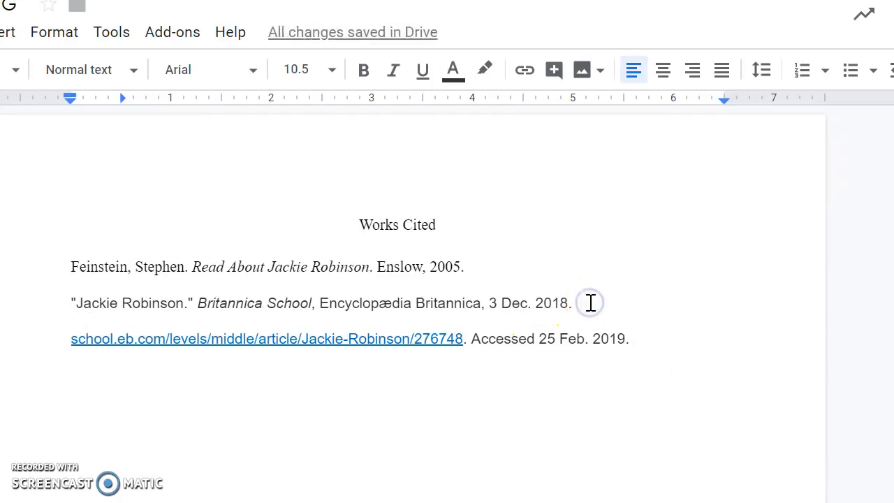
click(72, 340)
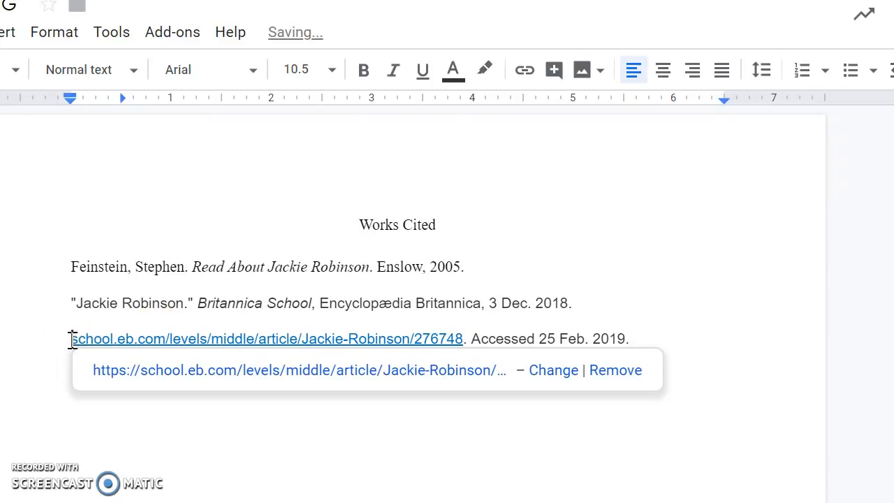
click(65, 339)
key(Tab)
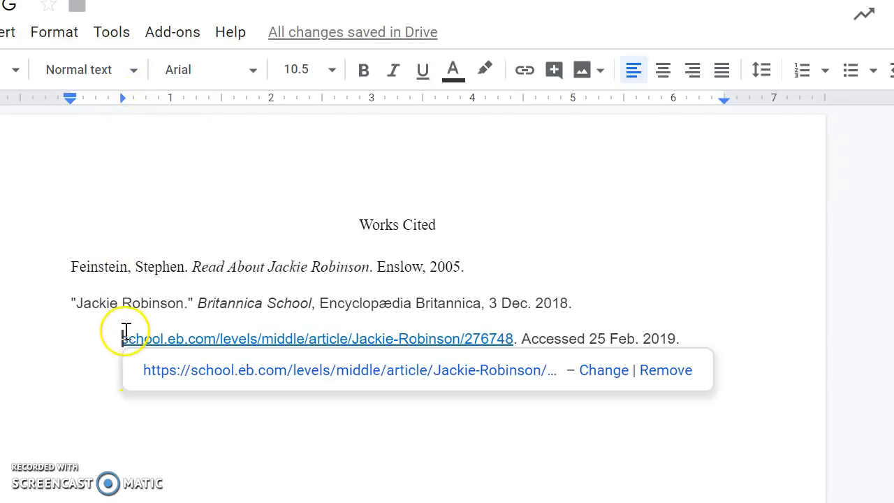
Set the line spacing of both lines of the Britannica citation to single
click(71, 300)
drag(71, 300, 684, 343)
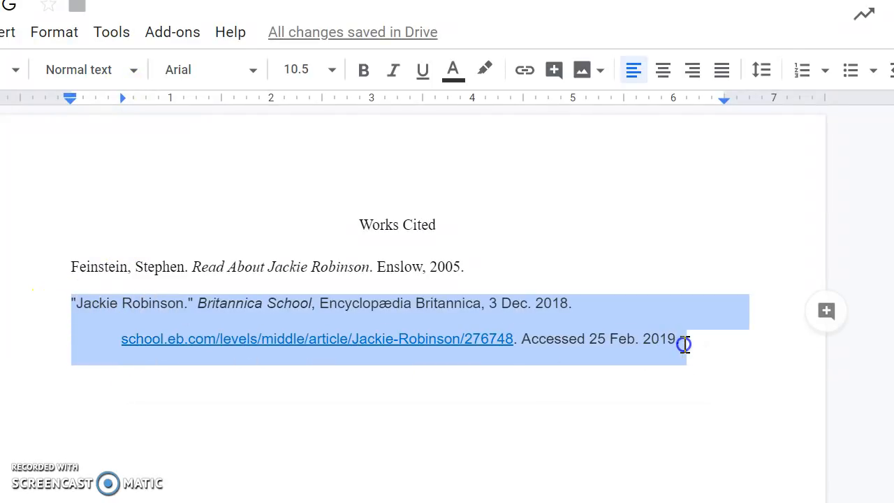
click(763, 70)
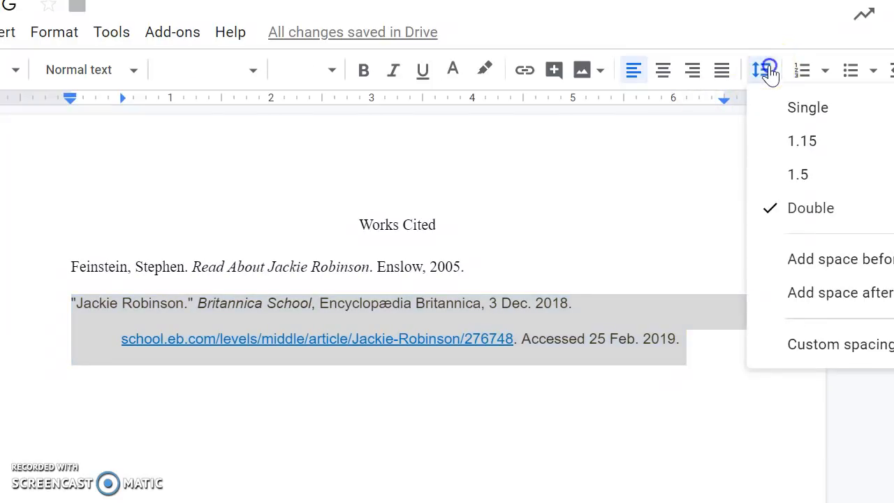
click(799, 110)
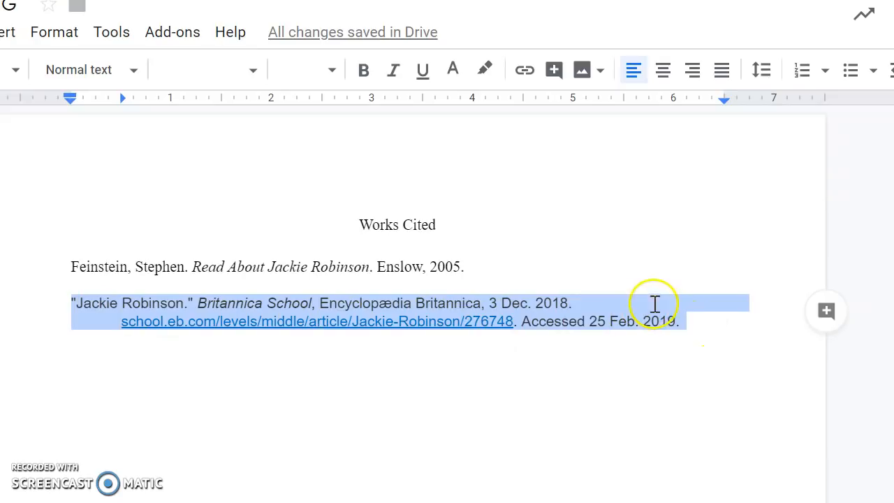
Try double line spacing on the web address line of the Britannica citation, then undo it
click(700, 323)
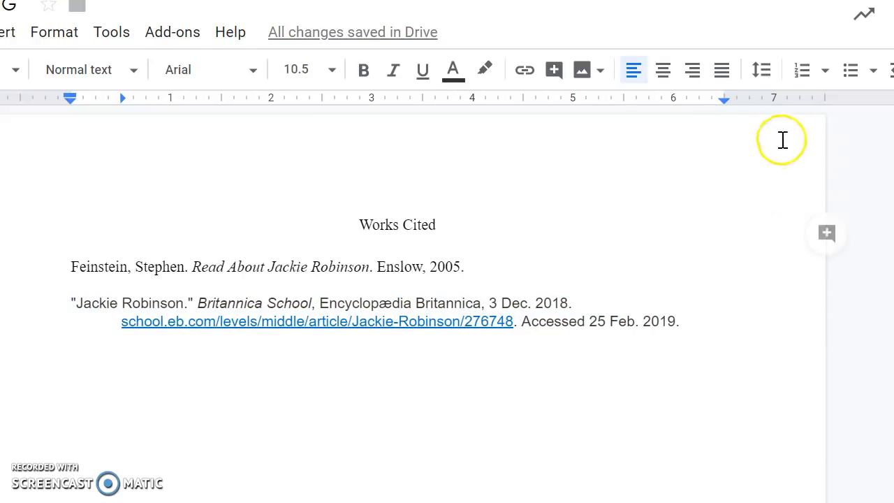
click(762, 69)
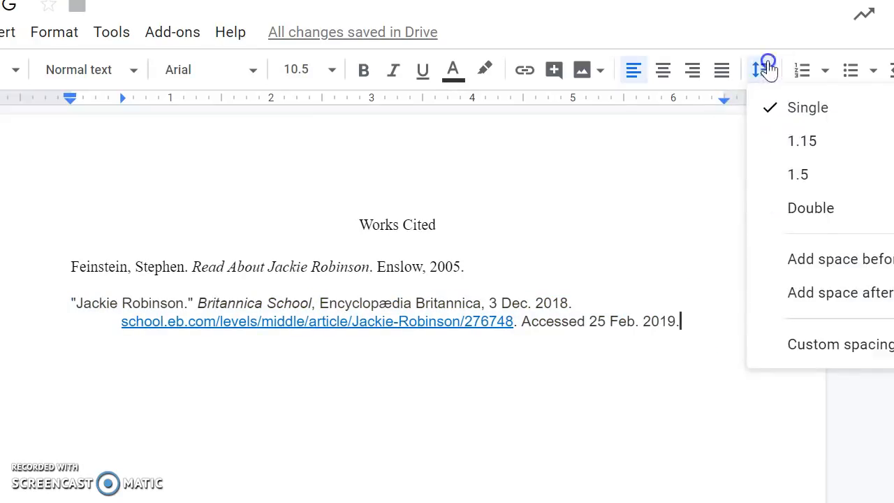
click(805, 208)
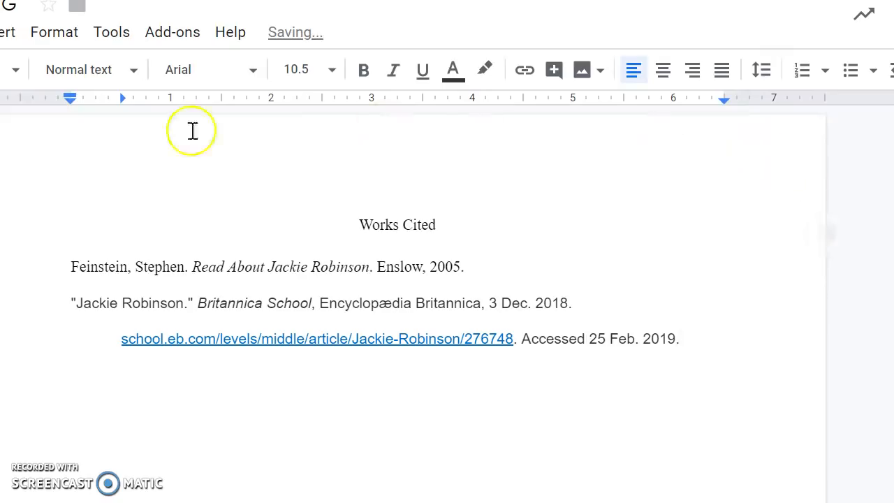
key(ctrl+z)
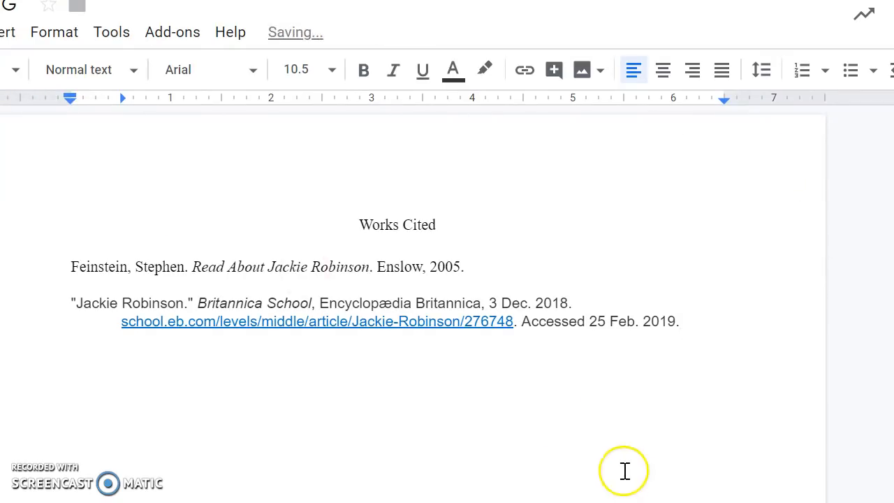
Start a new line below the Britannica citation and check the alignment of the heading, the book citation and the indented web address line
key(Return)
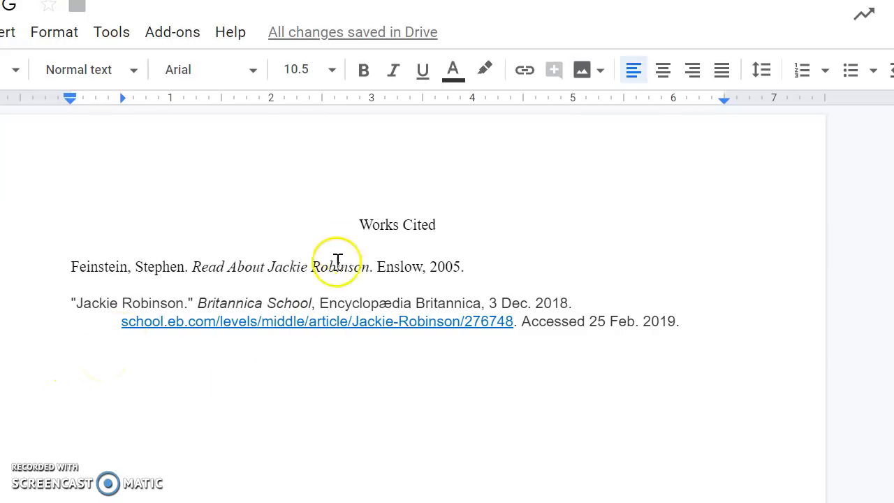
click(359, 223)
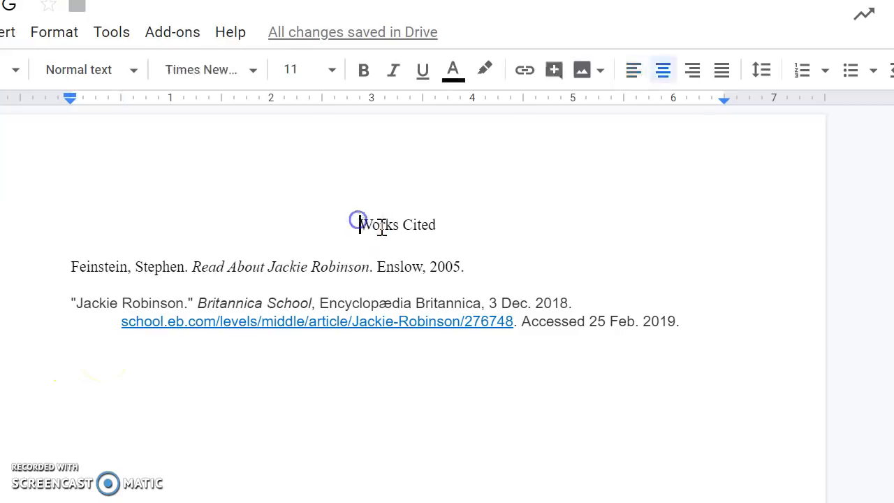
click(62, 264)
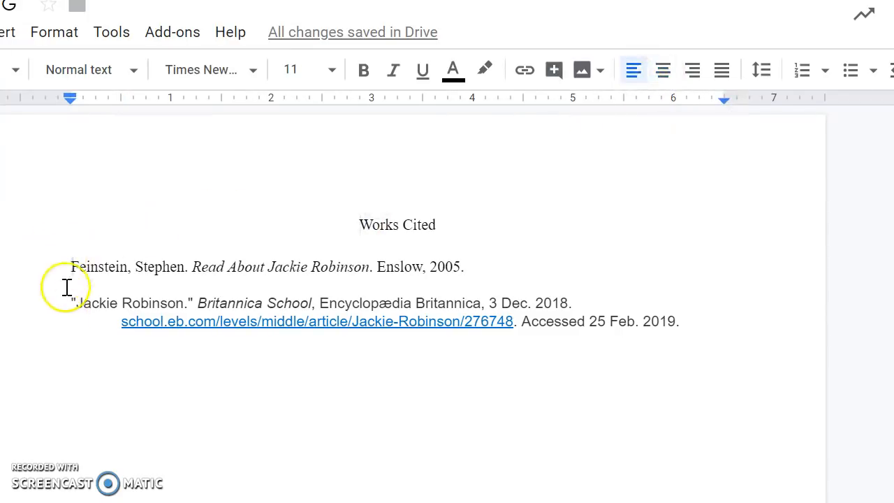
click(632, 71)
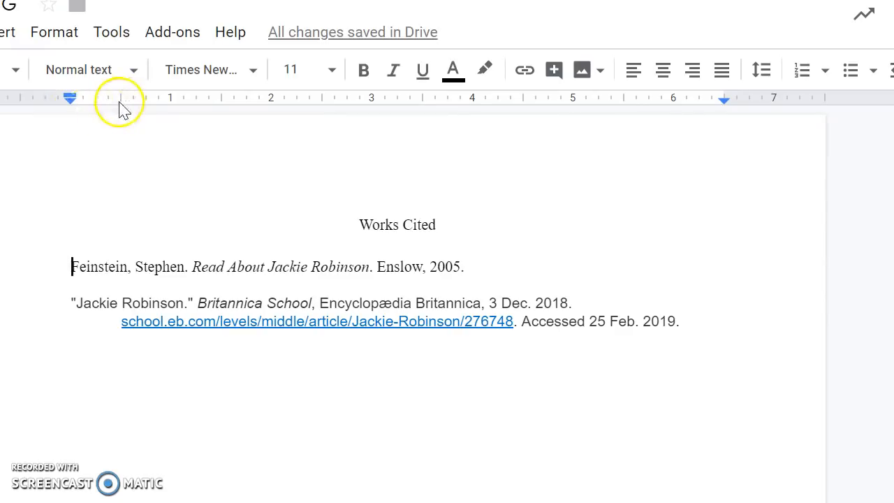
click(121, 324)
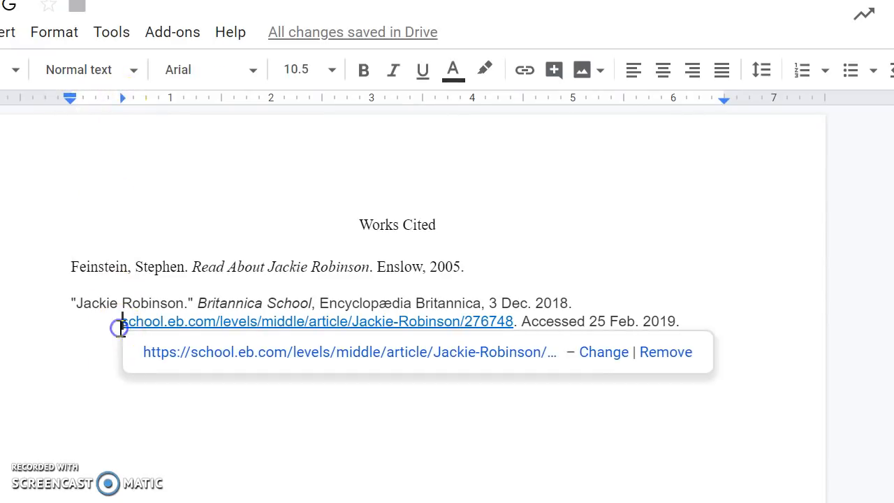
click(808, 348)
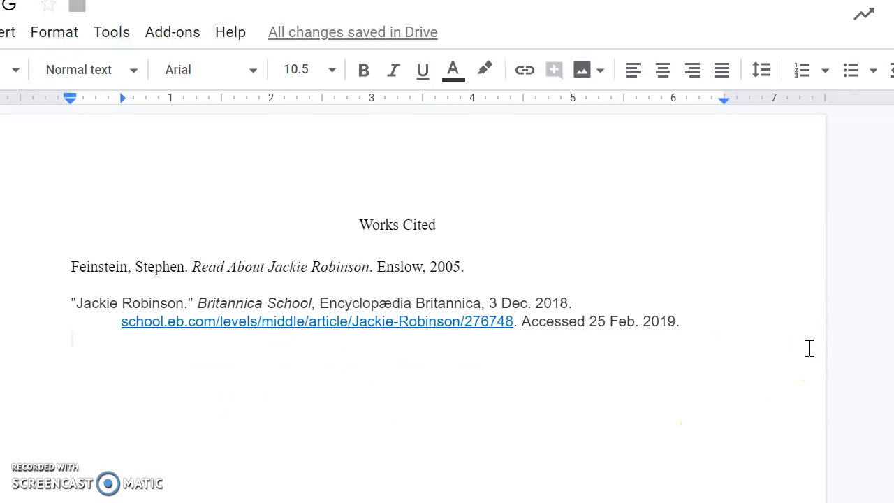